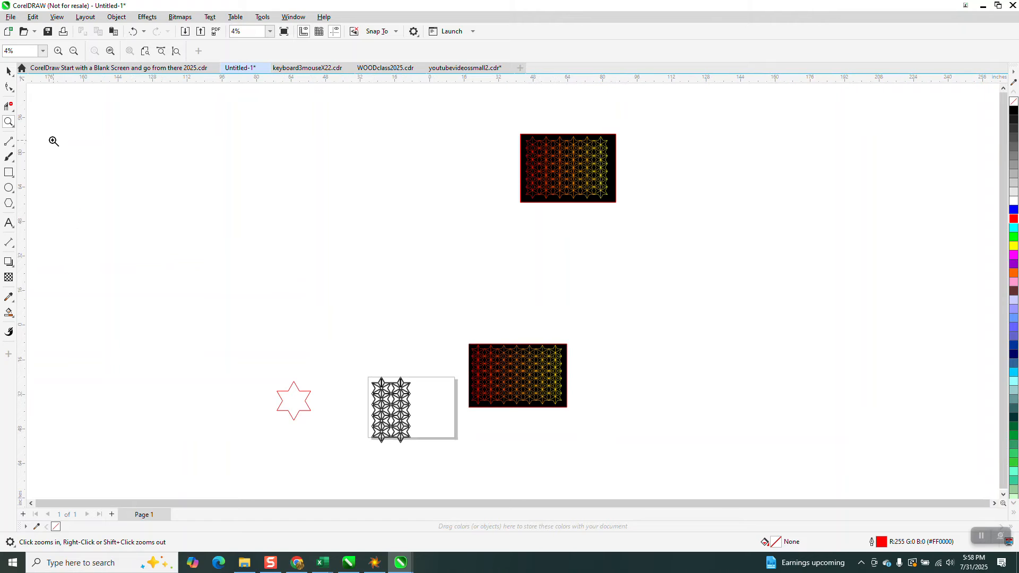
- Draw three straight lines across the six-pointed star, connecting each pair of opposite tips through its center
{"action": "left_click_drag", "start_coordinate": [251, 357], "coordinate": [322, 424]}
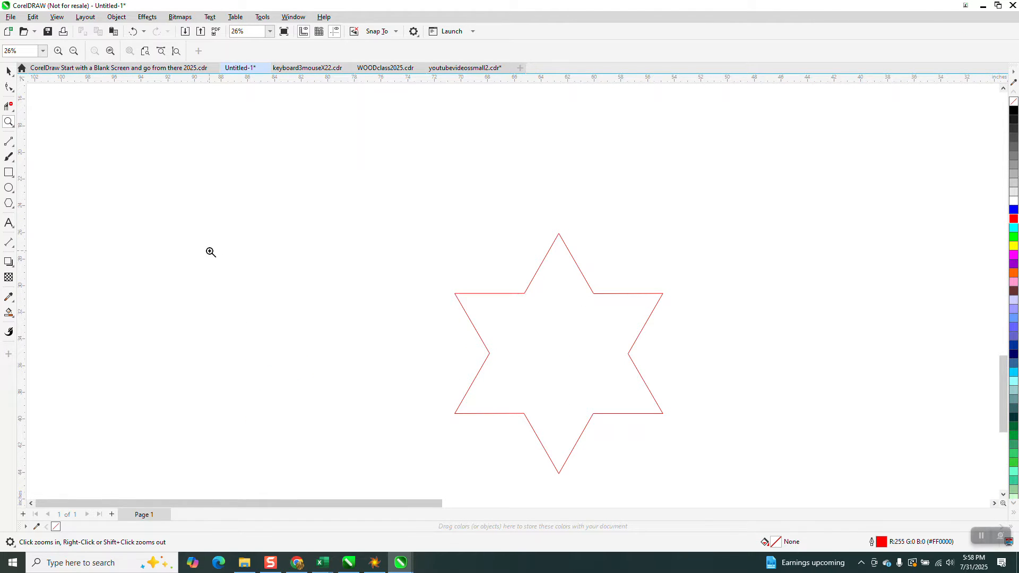
{"action": "left_click", "coordinate": [14, 149]}
{"action": "left_click", "coordinate": [45, 152]}
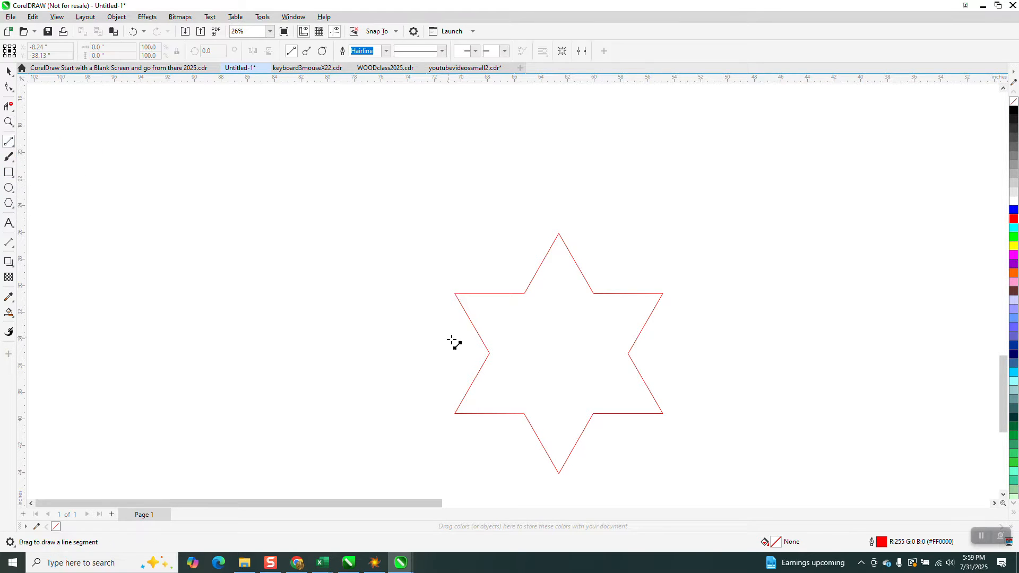
{"action": "mouse_move", "coordinate": [663, 413]}
{"action": "left_mouse_down"}
{"action": "mouse_move", "coordinate": [477, 322]}
{"action": "mouse_move", "coordinate": [454, 293]}
{"action": "left_mouse_up"}
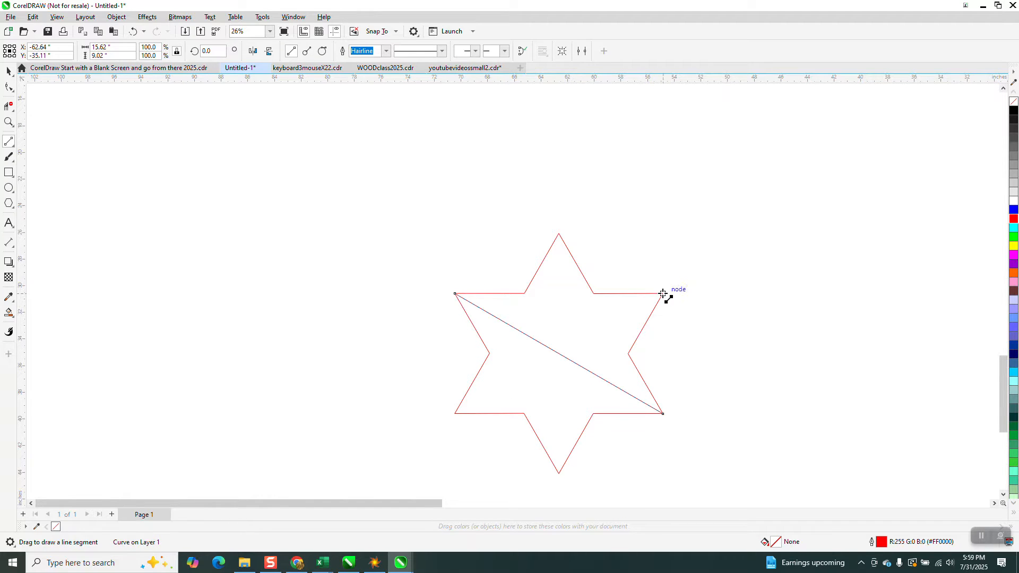
{"action": "left_click_drag", "start_coordinate": [662, 293], "coordinate": [455, 414]}
{"action": "left_click_drag", "start_coordinate": [559, 473], "coordinate": [561, 237]}
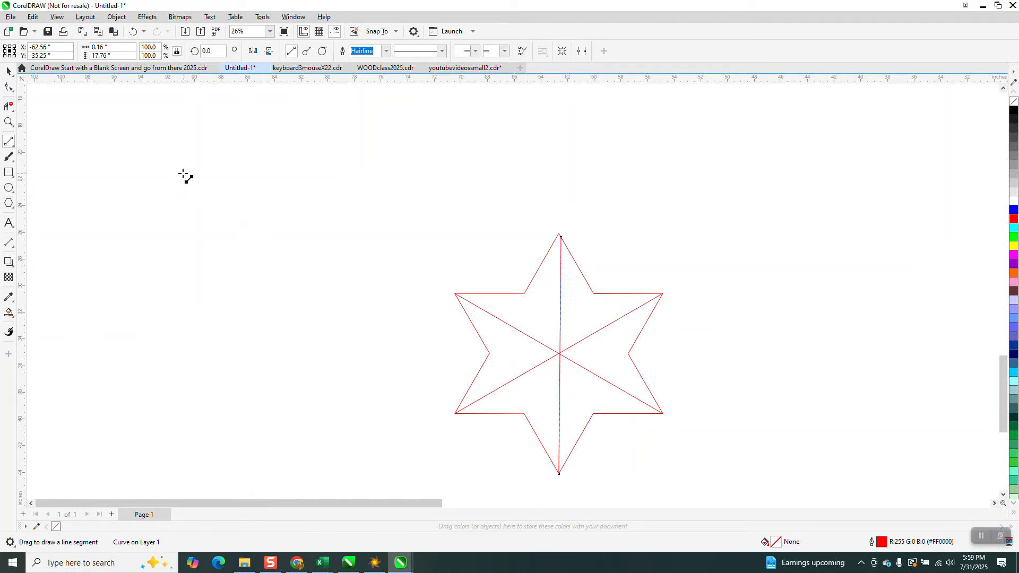
{"action": "key", "text": "Delete"}
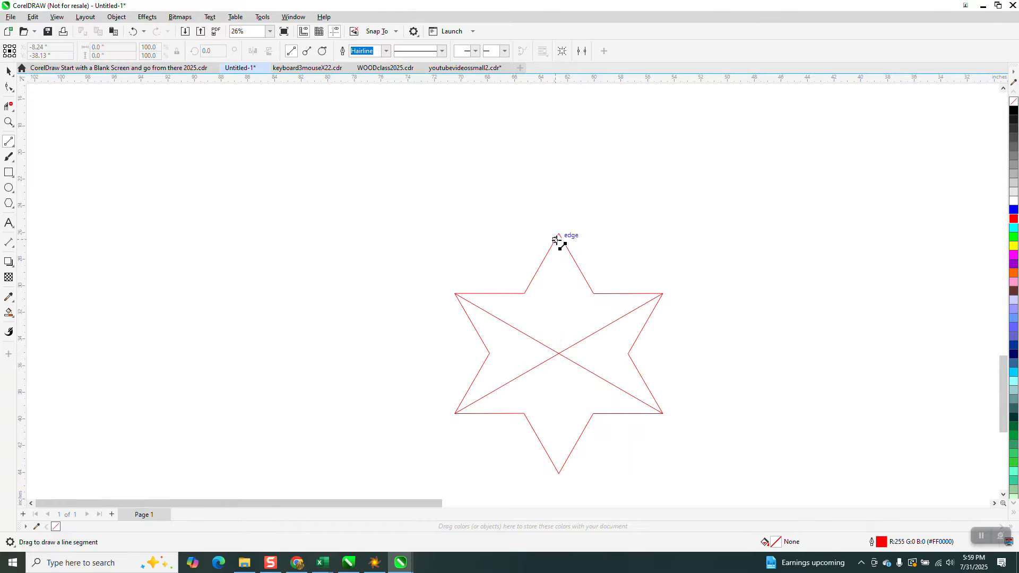
{"action": "left_click_drag", "start_coordinate": [559, 236], "coordinate": [560, 474]}
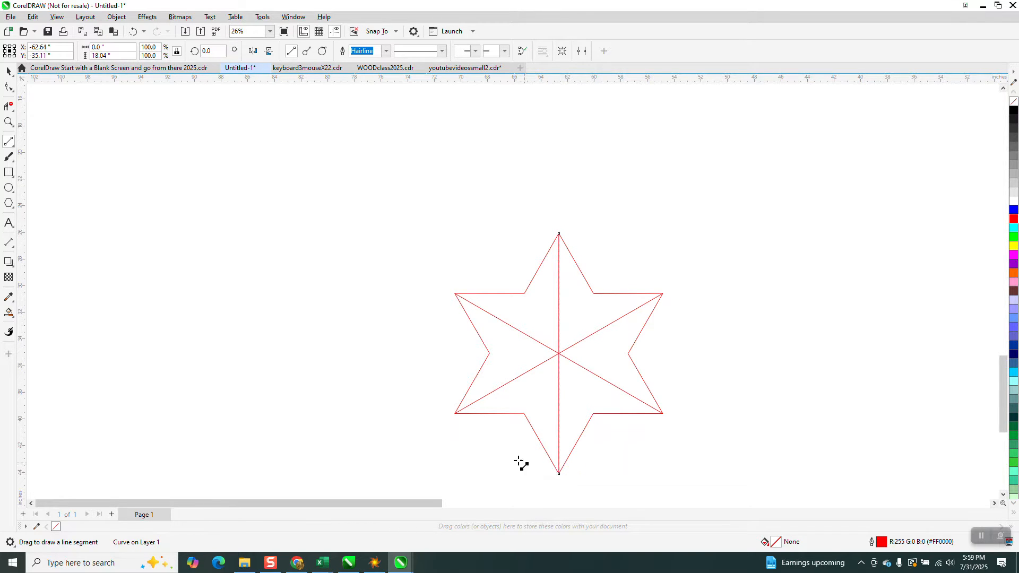
- Duplicate the whole star with its three lines and nudge the copy 24 inches to the left
{"action": "left_click", "coordinate": [7, 72]}
{"action": "left_click_drag", "start_coordinate": [432, 203], "coordinate": [464, 364]}
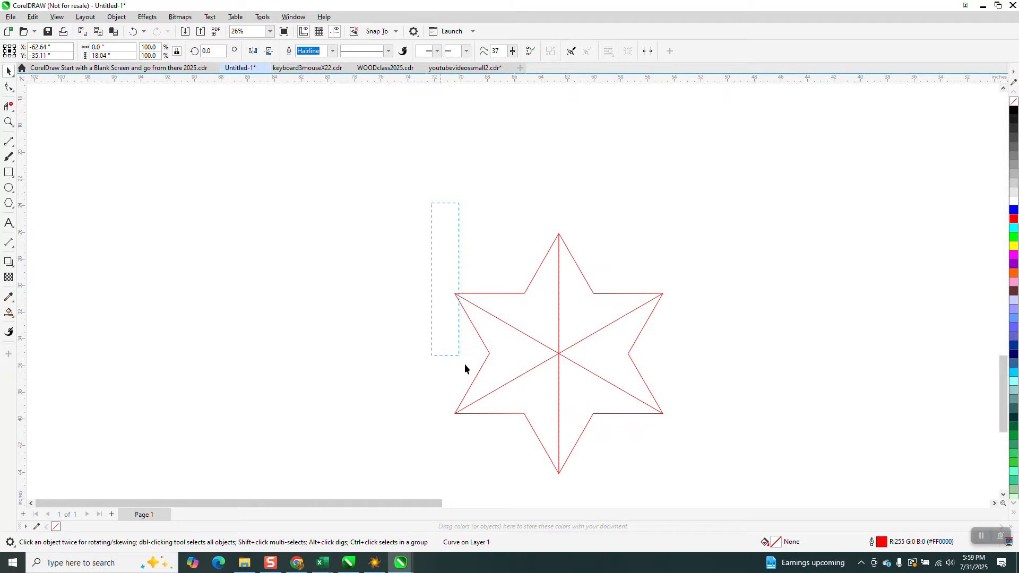
{"action": "left_click_drag", "start_coordinate": [740, 507], "coordinate": [735, 492]}
{"action": "key", "text": "KP_Add"}
{"action": "key", "text": "Left"}
{"action": "key", "text": "Left"}
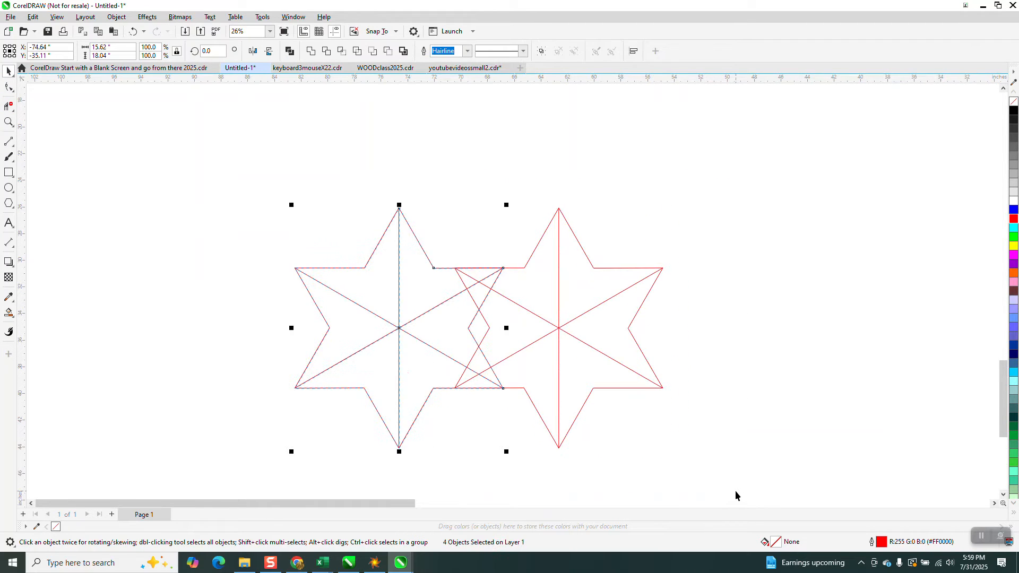
- Draw two lines from the right star's center to the inner corners on either side of its top tip
{"action": "left_click", "coordinate": [9, 123]}
{"action": "left_click_drag", "start_coordinate": [434, 193], "coordinate": [667, 381]}
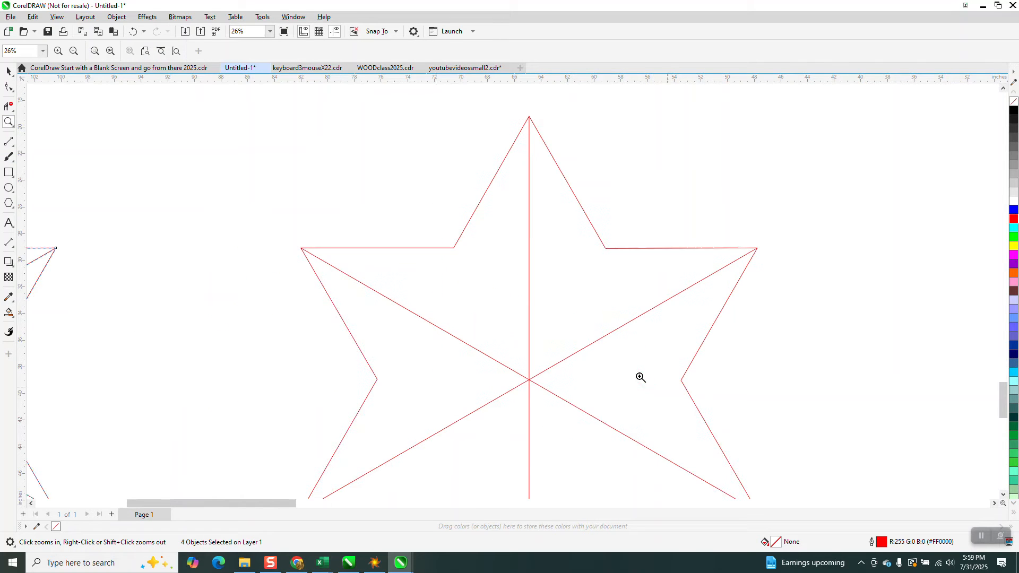
{"action": "left_click", "coordinate": [14, 150]}
{"action": "left_click", "coordinate": [39, 152]}
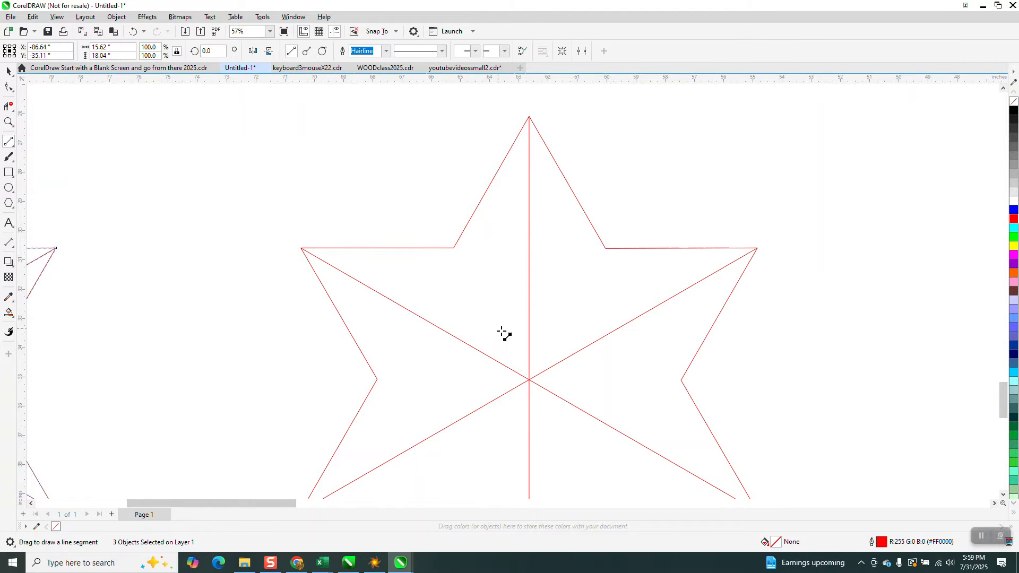
{"action": "left_click_drag", "start_coordinate": [529, 378], "coordinate": [453, 248]}
{"action": "left_click_drag", "start_coordinate": [605, 248], "coordinate": [529, 379]}
{"action": "scroll", "coordinate": [480, 270], "scroll_direction": "down", "scroll_amount": 5}
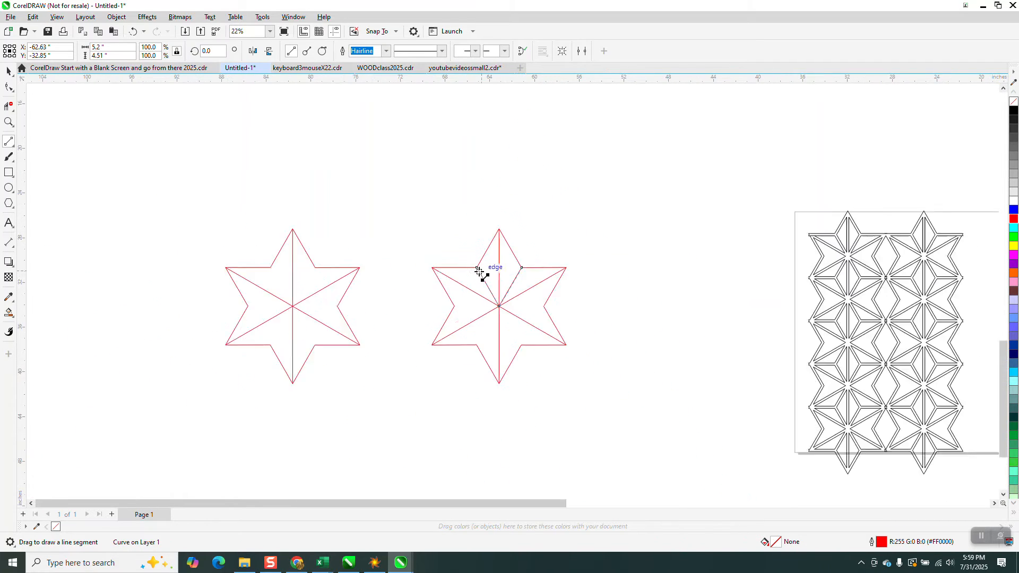
- Select both stars with their lines and set the outline width to 0.5 in after trying 0.125 and 0.25 in
{"action": "left_click", "coordinate": [9, 70]}
{"action": "left_click_drag", "start_coordinate": [250, 198], "coordinate": [552, 325]}
{"action": "left_click", "coordinate": [467, 51]}
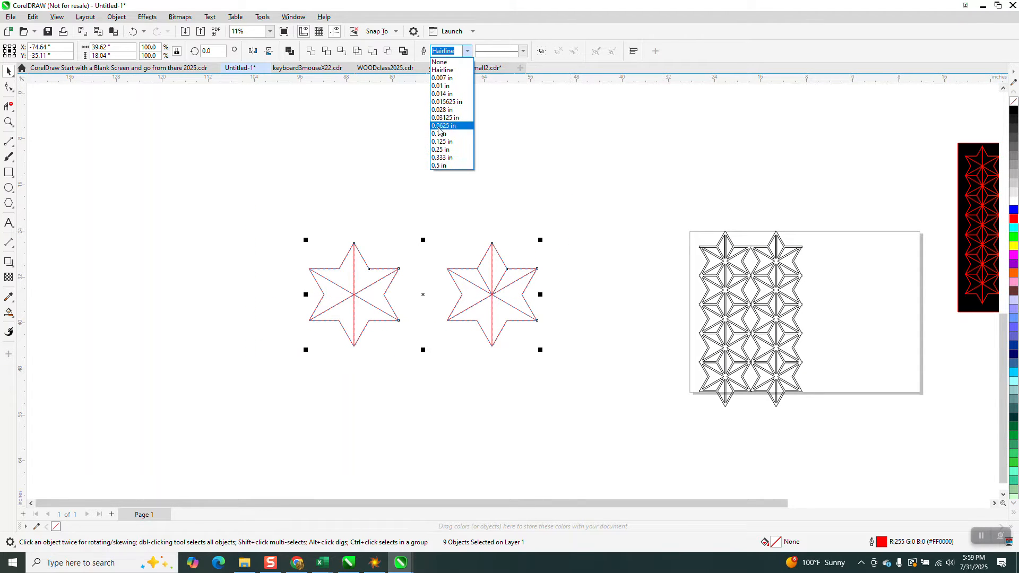
{"action": "left_click", "coordinate": [438, 142]}
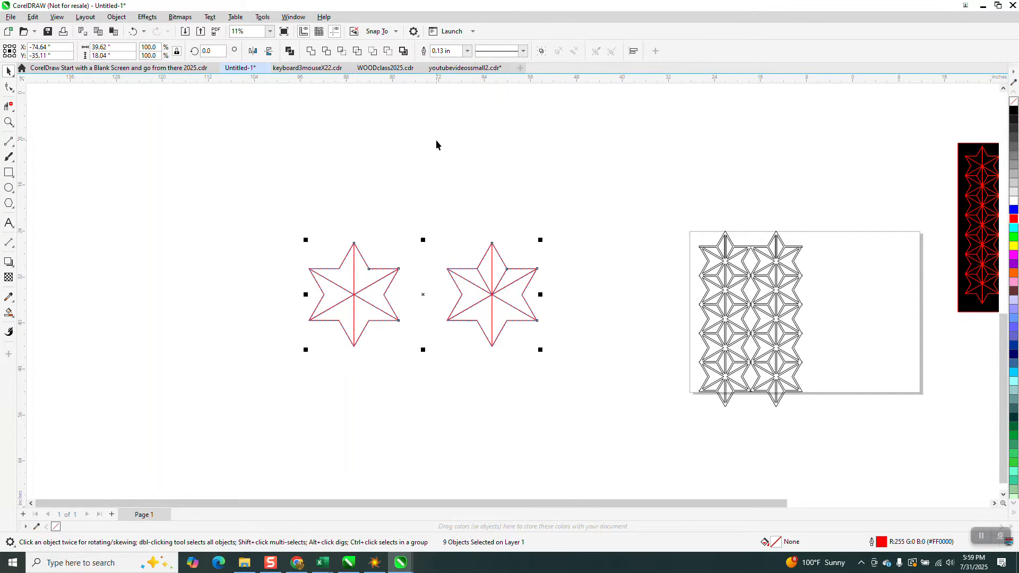
{"action": "left_click", "coordinate": [467, 52]}
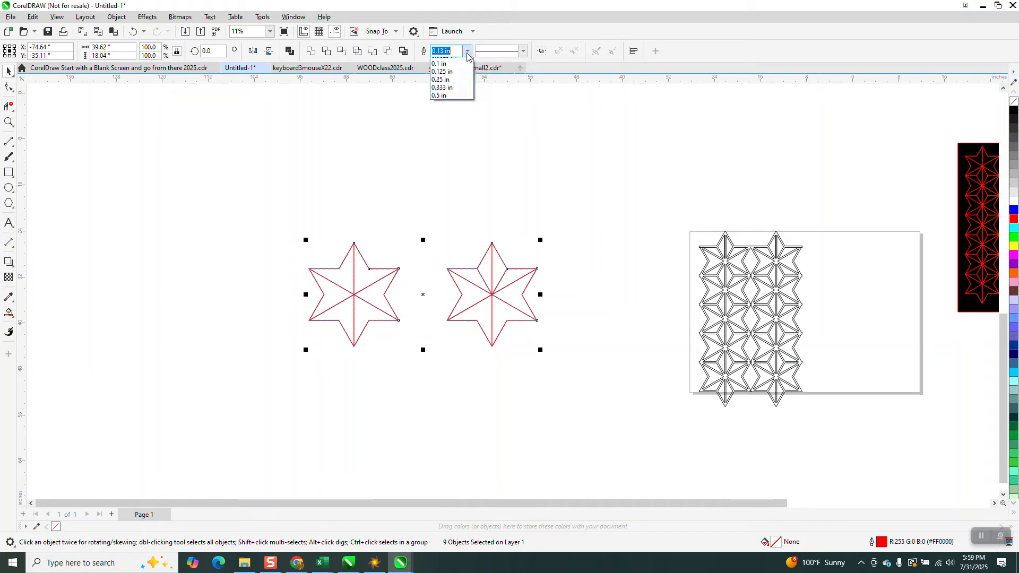
{"action": "left_click", "coordinate": [450, 152]}
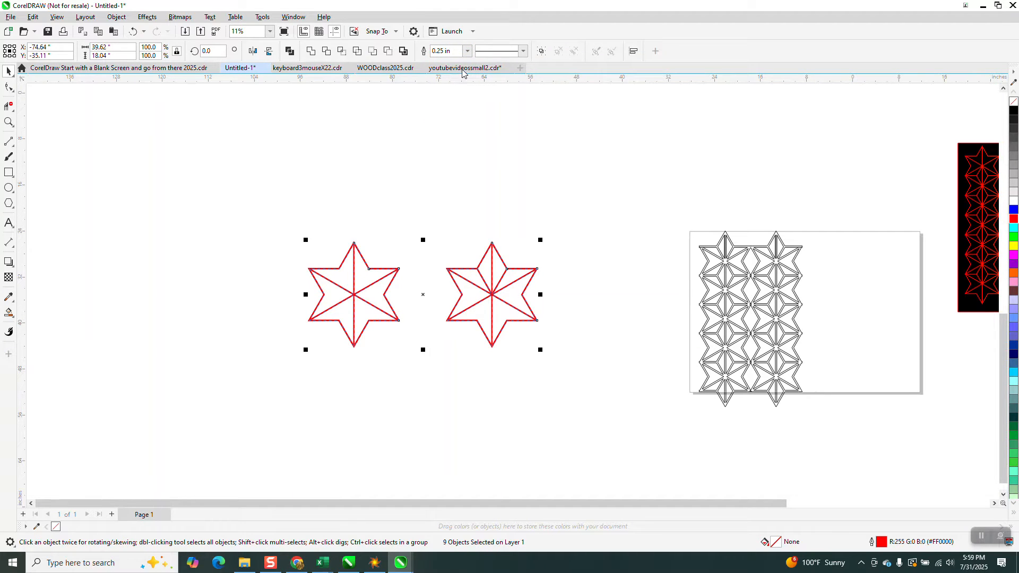
{"action": "left_click", "coordinate": [467, 51]}
{"action": "left_click", "coordinate": [442, 168]}
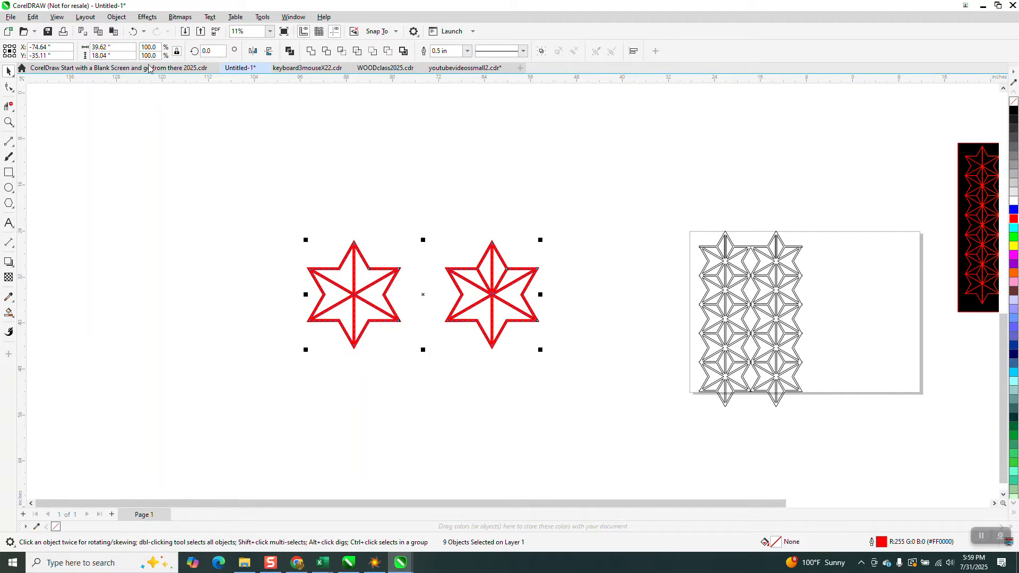
- Convert the outlines of both stars to objects and give them a black hairline outline without fill
{"action": "left_click", "coordinate": [116, 17]}
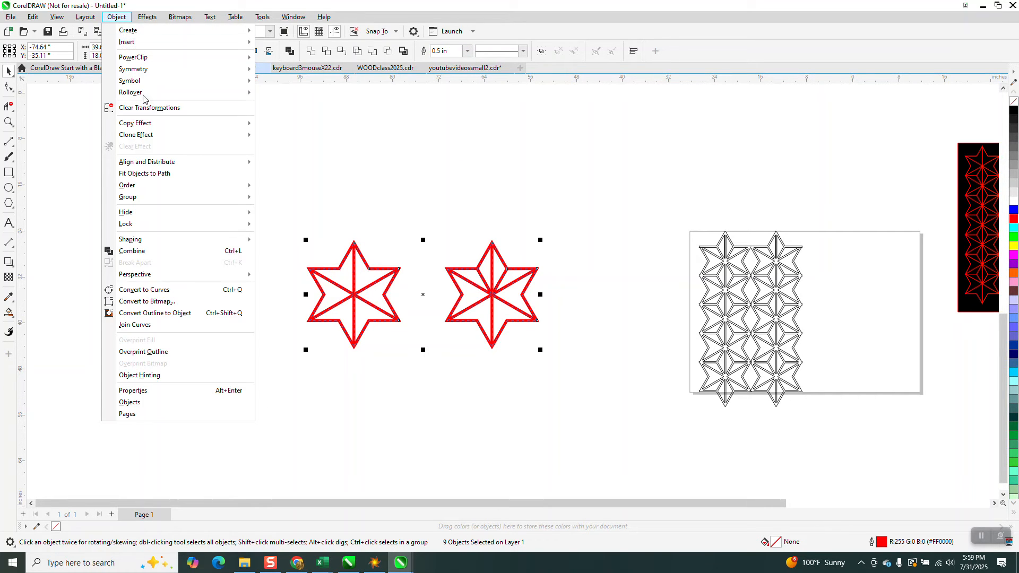
{"action": "left_click", "coordinate": [185, 314]}
{"action": "right_click", "coordinate": [1011, 111]}
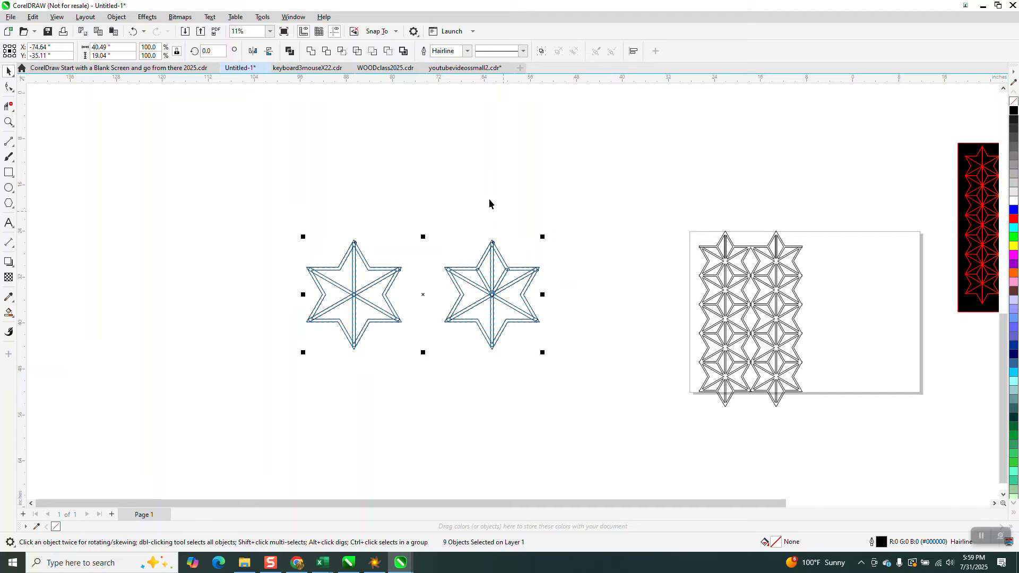
- Weld all pieces of the right star into a single shape
{"action": "left_click_drag", "start_coordinate": [441, 268], "coordinate": [598, 371]}
{"action": "left_click", "coordinate": [142, 20]}
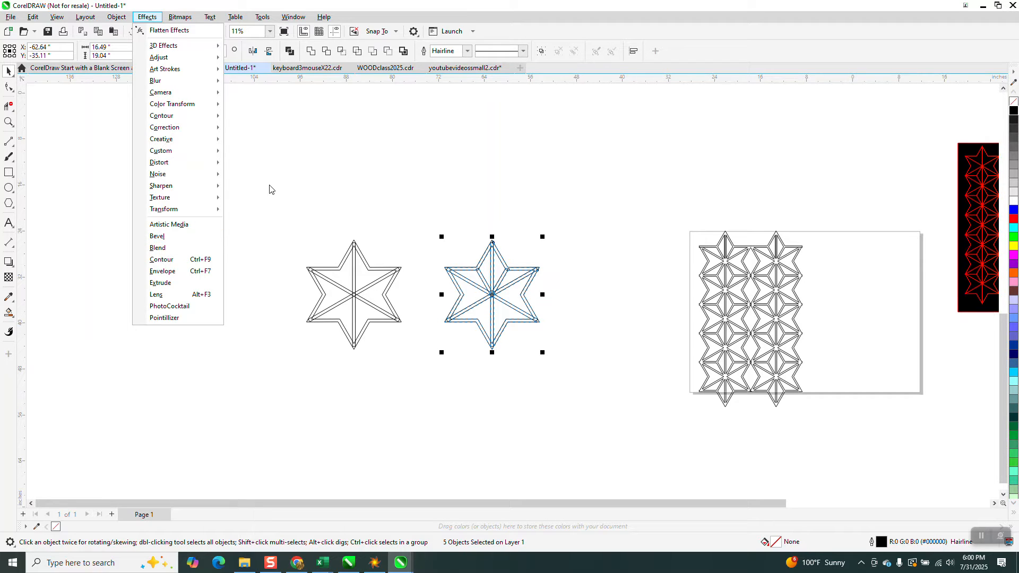
{"action": "left_click", "coordinate": [313, 53]}
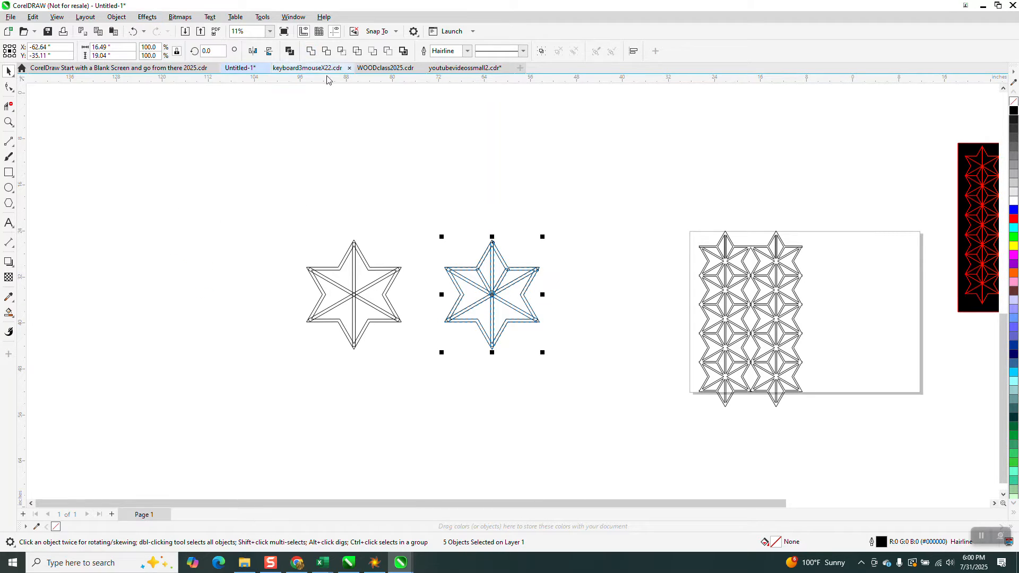
{"action": "left_click", "coordinate": [9, 122]}
{"action": "left_click_drag", "start_coordinate": [451, 246], "coordinate": [611, 347]}
{"action": "scroll", "coordinate": [589, 325], "scroll_direction": "down", "scroll_amount": 4}
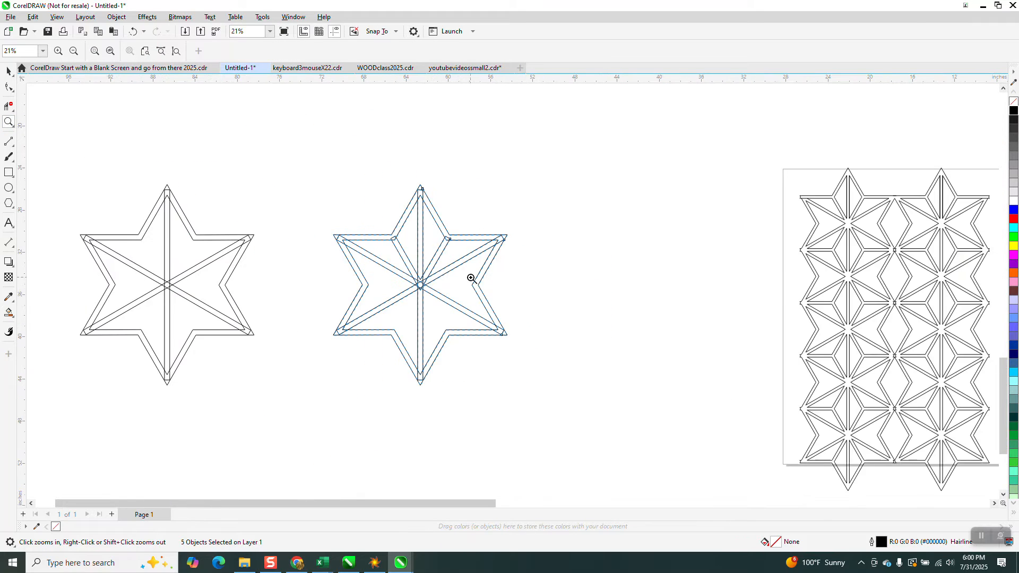
{"action": "key", "text": "space"}
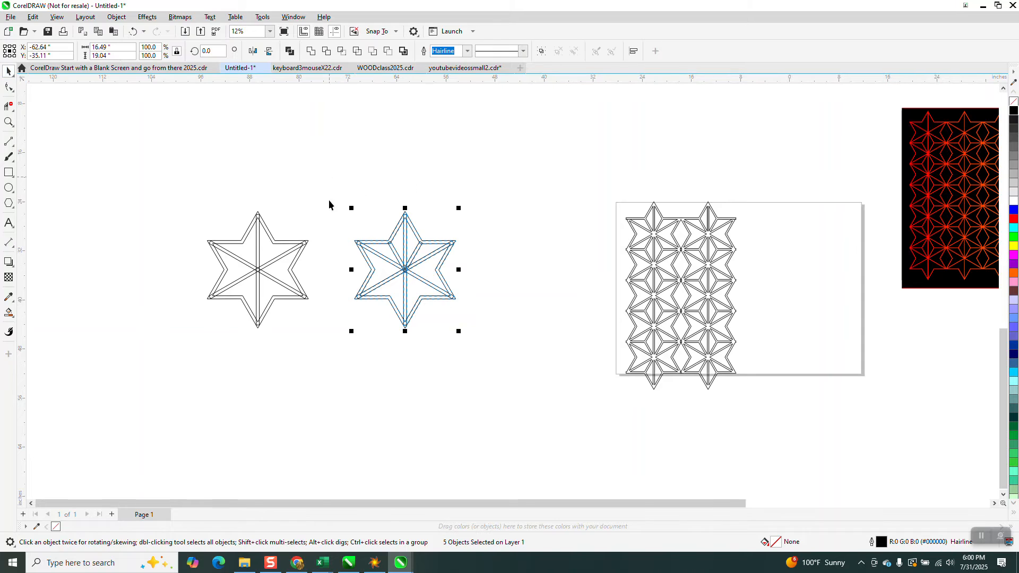
{"action": "left_click", "coordinate": [313, 55]}
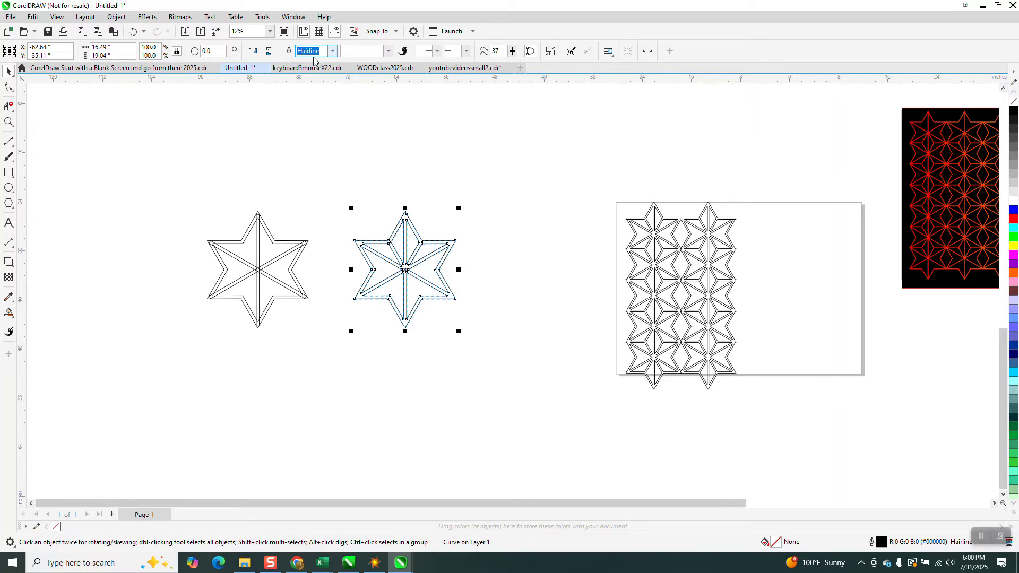
- Weld all pieces of the left star into a single shape
{"action": "left_click_drag", "start_coordinate": [206, 194], "coordinate": [311, 337]}
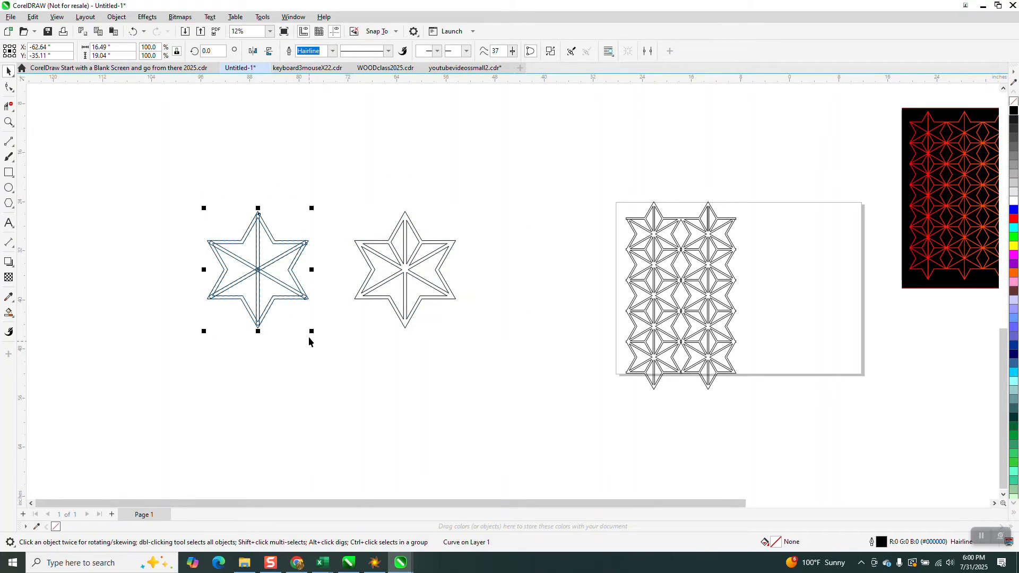
{"action": "left_click_drag", "start_coordinate": [197, 191], "coordinate": [329, 345]}
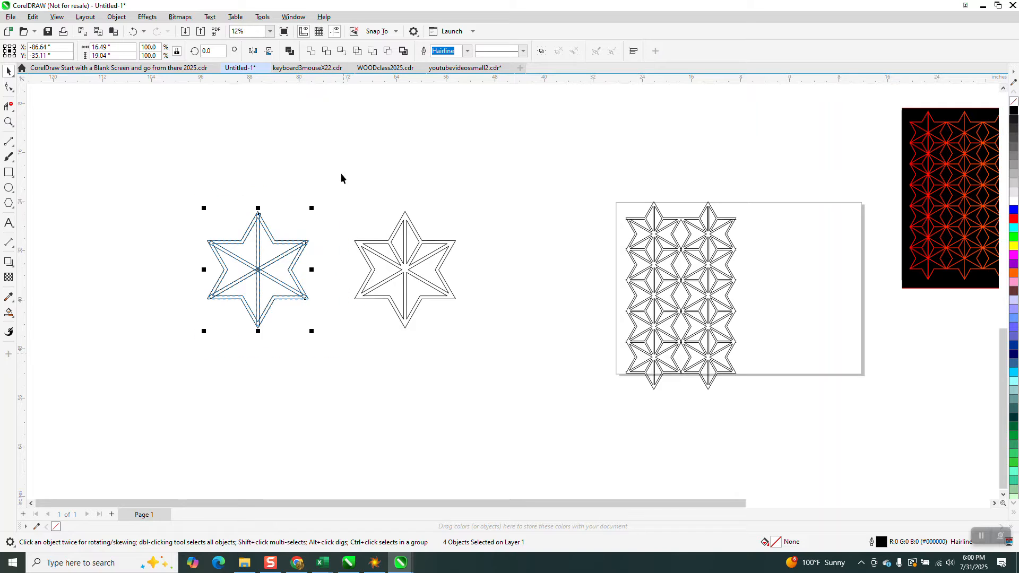
{"action": "left_click", "coordinate": [311, 51]}
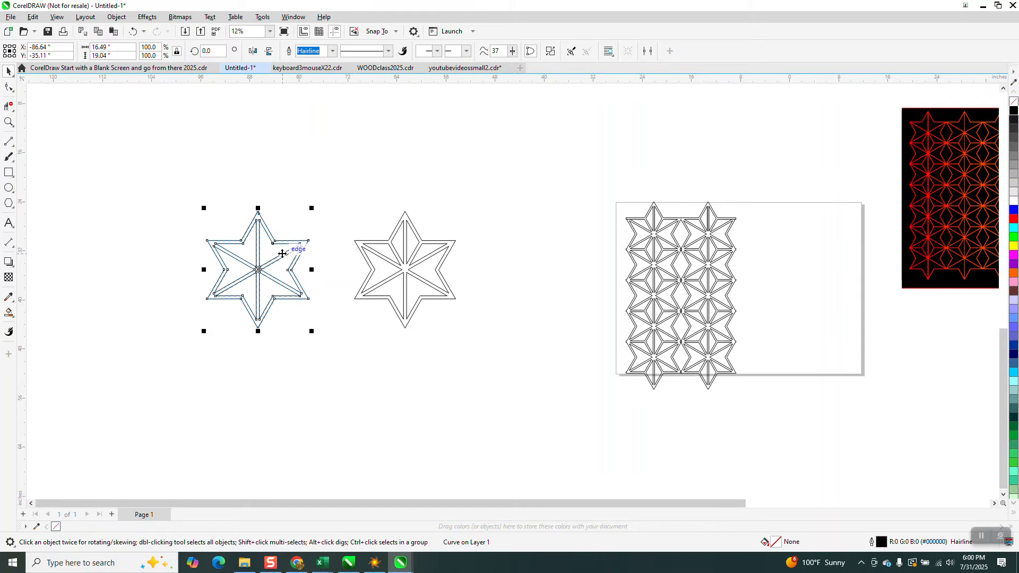
- Try a vertical dimension between the upper and lower inner corners on the right star's right side, and delete it
{"action": "scroll", "coordinate": [282, 254], "scroll_direction": "down", "scroll_amount": 1}
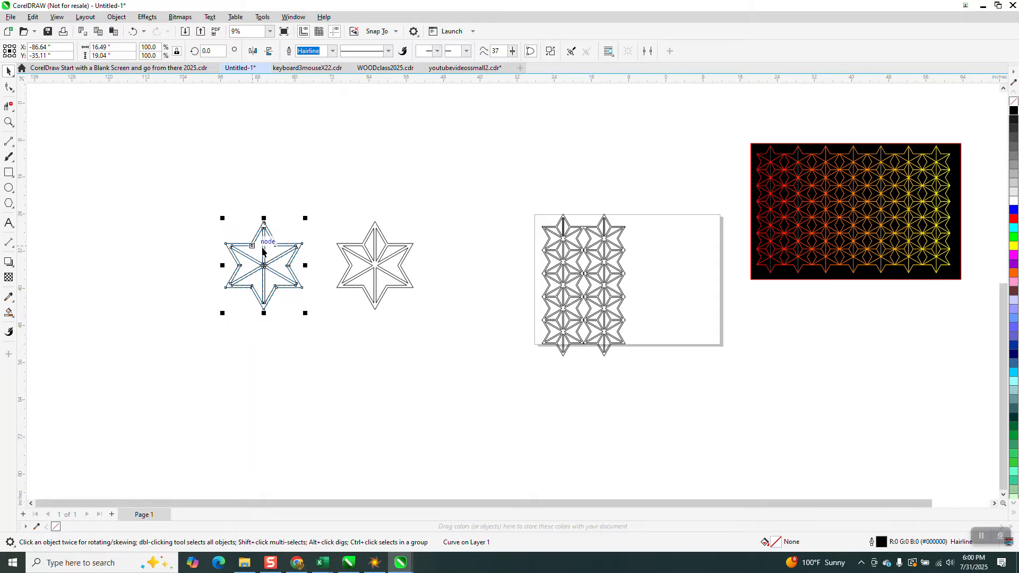
{"action": "left_click", "coordinate": [8, 121]}
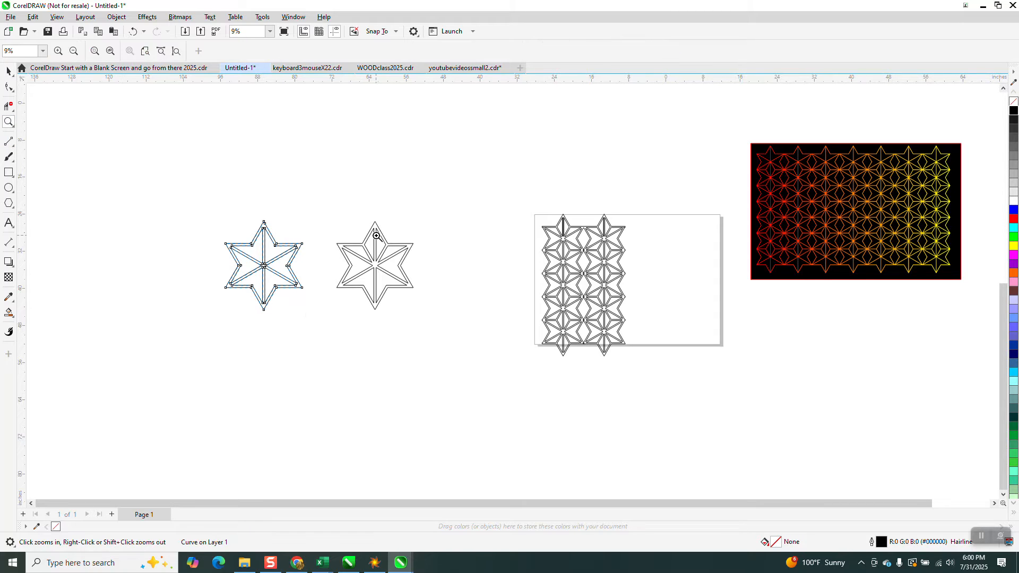
{"action": "left_click_drag", "start_coordinate": [372, 225], "coordinate": [458, 339]}
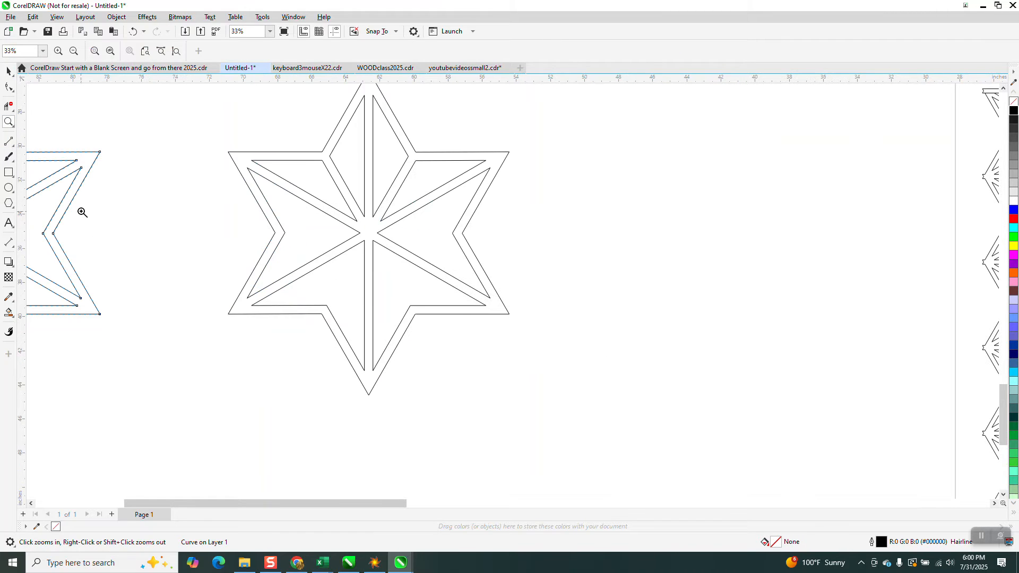
{"action": "left_click", "coordinate": [16, 249]}
{"action": "left_click", "coordinate": [58, 242]}
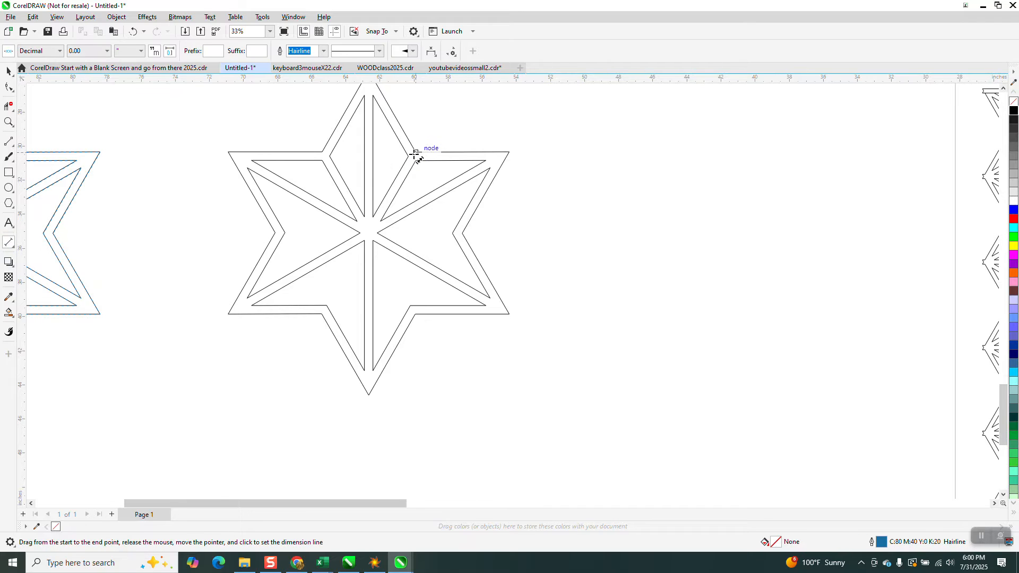
{"action": "left_click_drag", "start_coordinate": [416, 153], "coordinate": [416, 303]}
{"action": "left_click", "coordinate": [621, 299]}
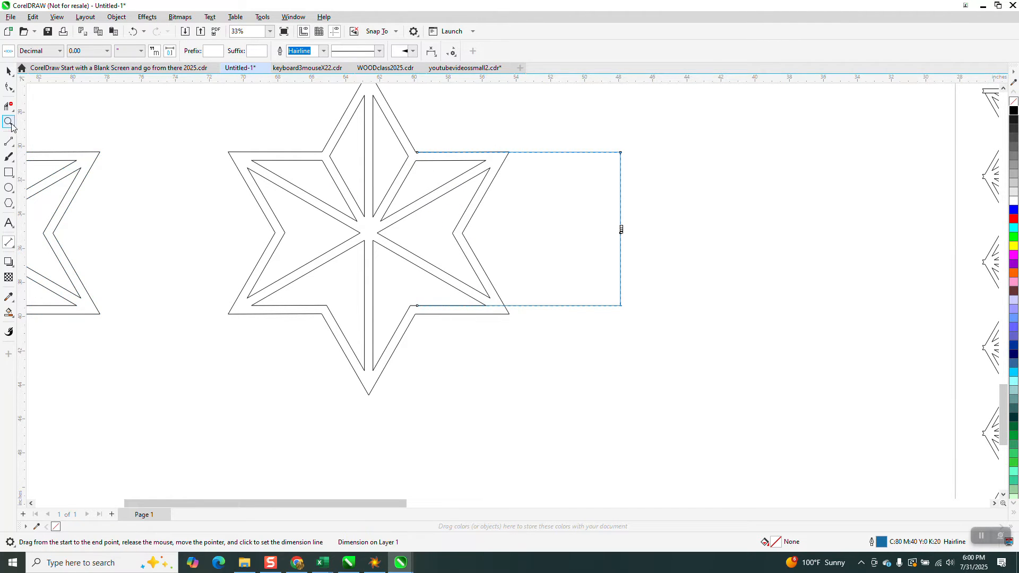
{"action": "key", "text": "Delete"}
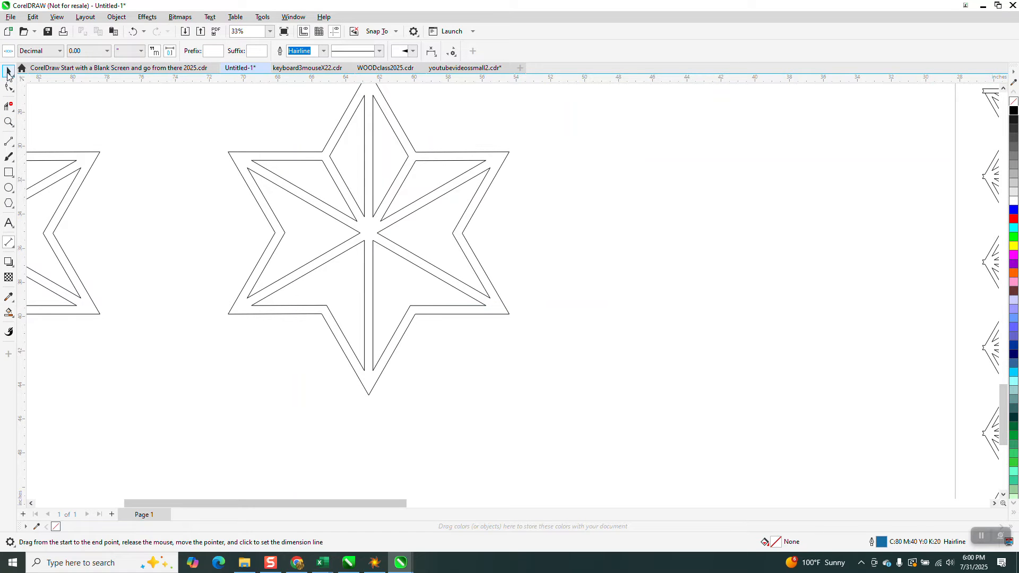
- Select the welded left star and change its outline color to red
{"action": "left_click", "coordinate": [9, 72]}
{"action": "left_click", "coordinate": [364, 51]}
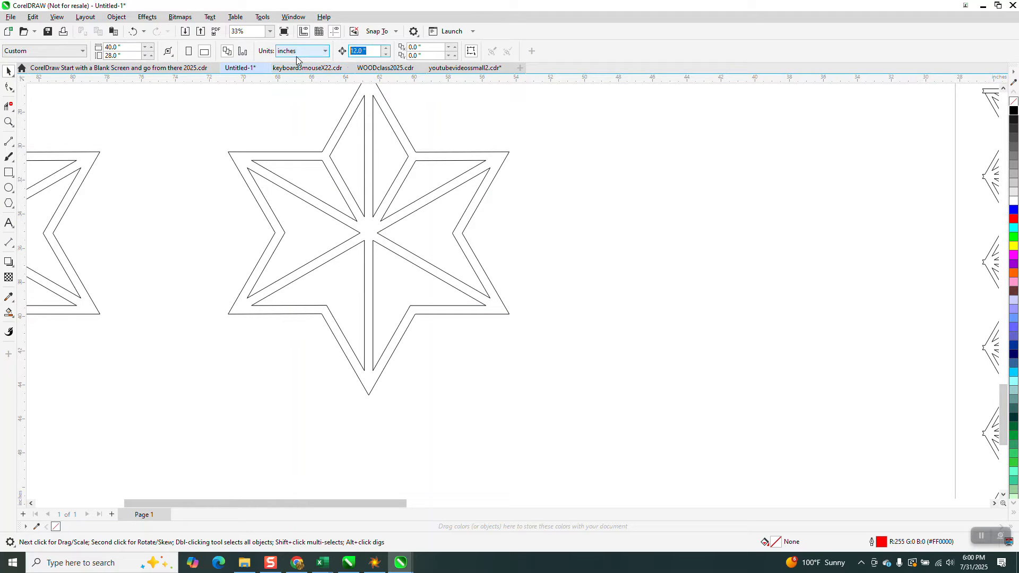
{"action": "scroll", "coordinate": [160, 194], "scroll_direction": "down", "scroll_amount": 1}
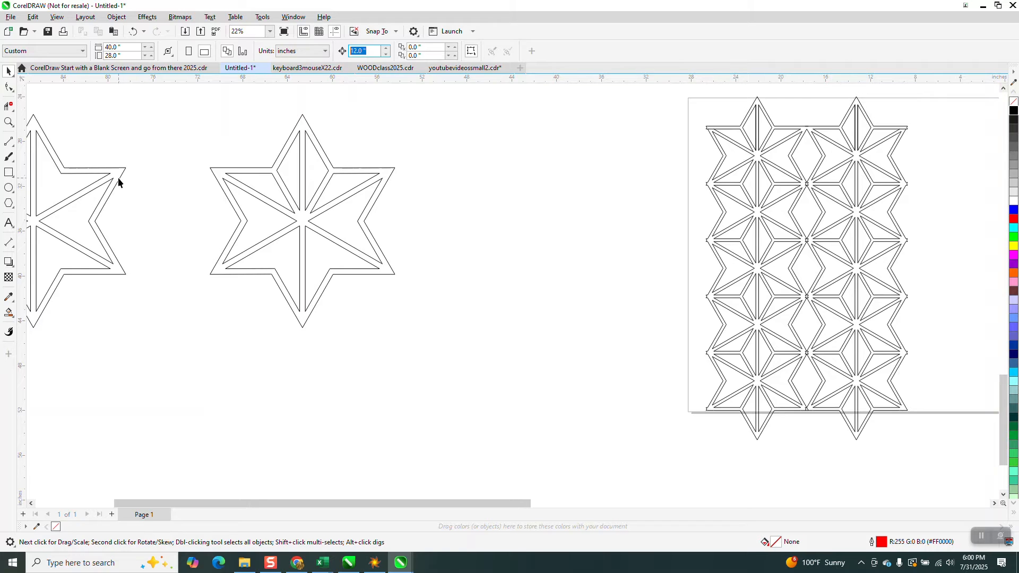
{"action": "left_click", "coordinate": [118, 177]}
{"action": "right_click", "coordinate": [1013, 220]}
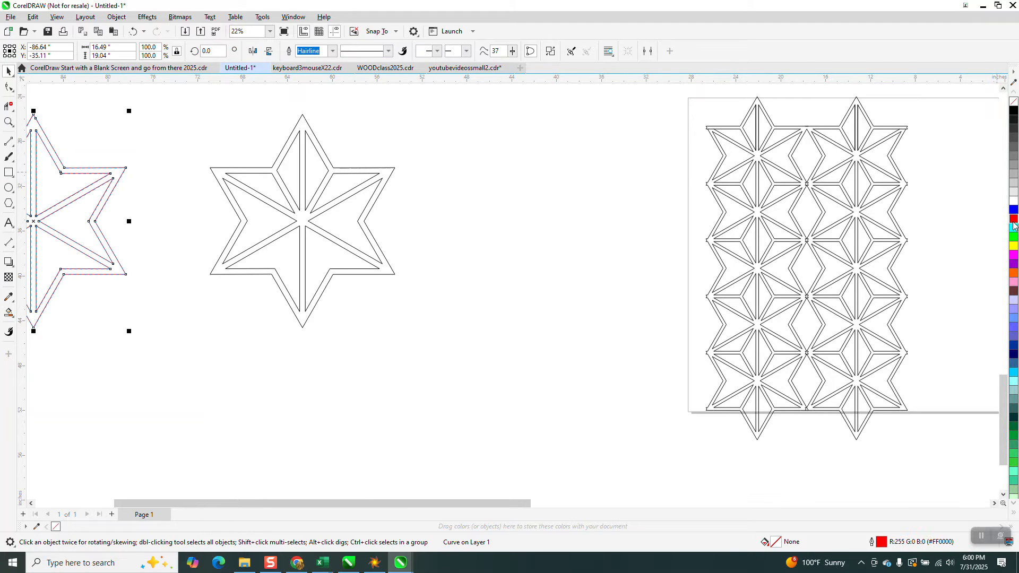
- Move the red star right in two 12-inch increments until it lies over the black star
{"action": "key", "text": "Right"}
{"action": "key", "text": "Right"}
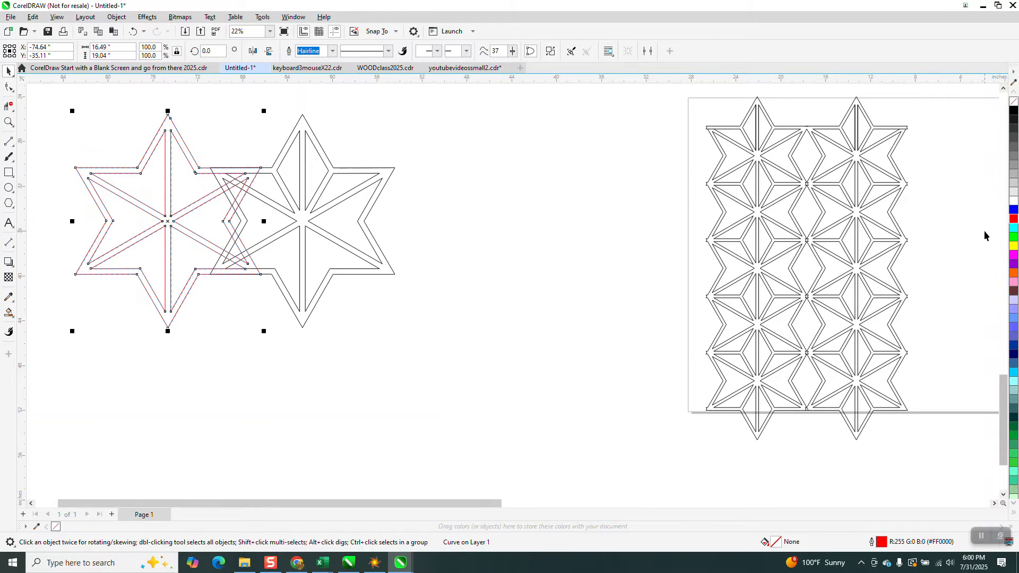
{"action": "left_click", "coordinate": [361, 105]}
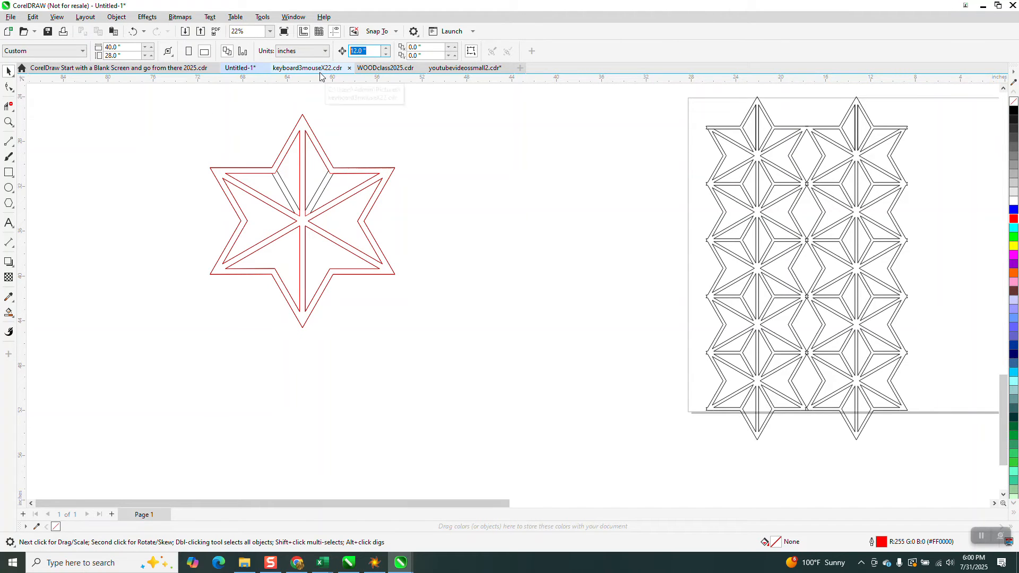
- Set the nudge distance to 9 inches and shift the red star down once, overlapping the lower part of the black star
{"action": "type", "text": "9"}
{"action": "left_click", "coordinate": [363, 168]}
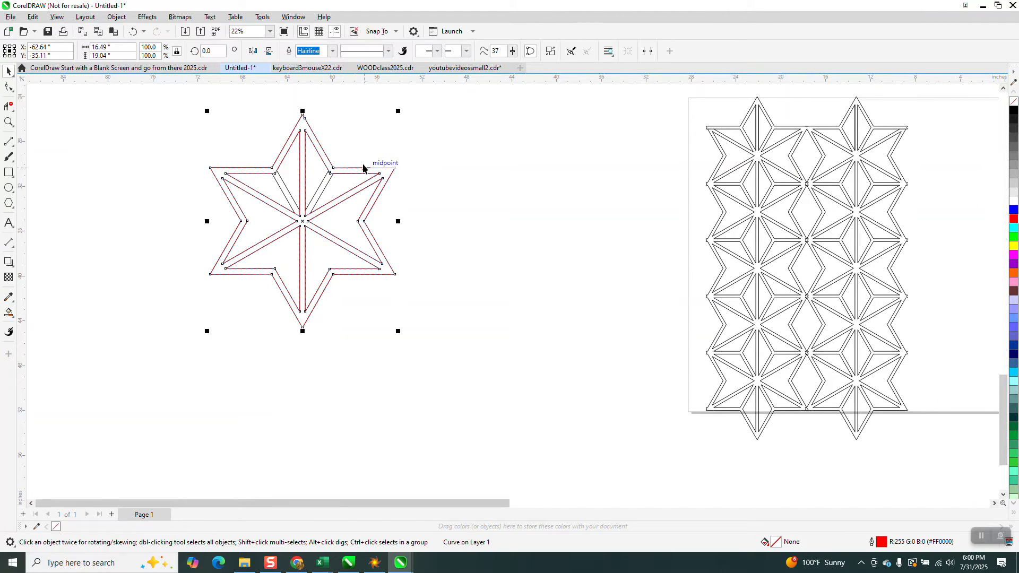
{"action": "key", "text": "KP_Add"}
{"action": "key", "text": "Down"}
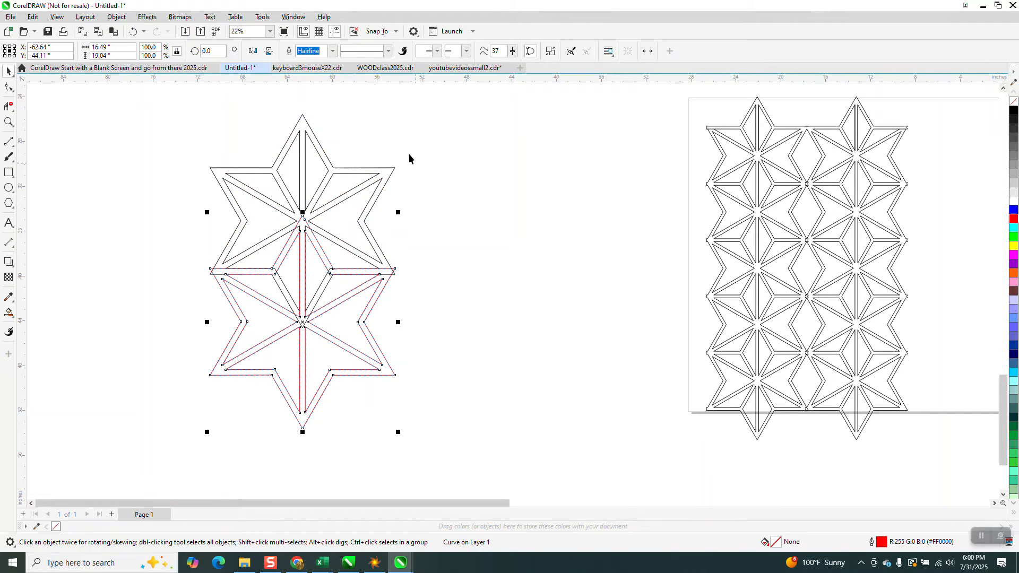
{"action": "scroll", "coordinate": [409, 154], "scroll_direction": "down", "scroll_amount": 3}
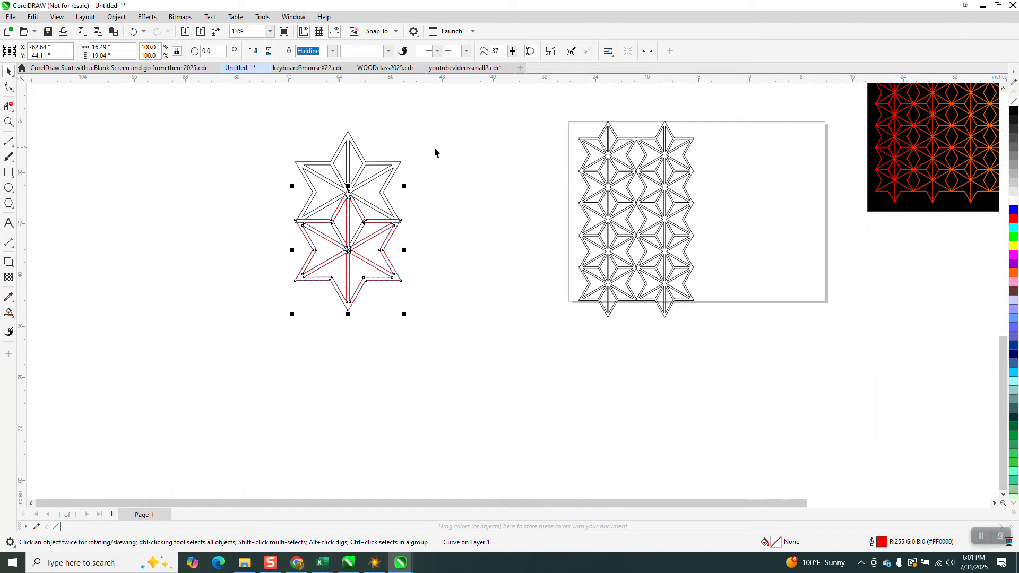
- Stack three more copies of the red star downward, each 9 inches below the previous one
{"action": "key", "text": "KP_Add"}
{"action": "key", "text": "Down"}
{"action": "key", "text": "KP_Add"}
{"action": "key", "text": "Down"}
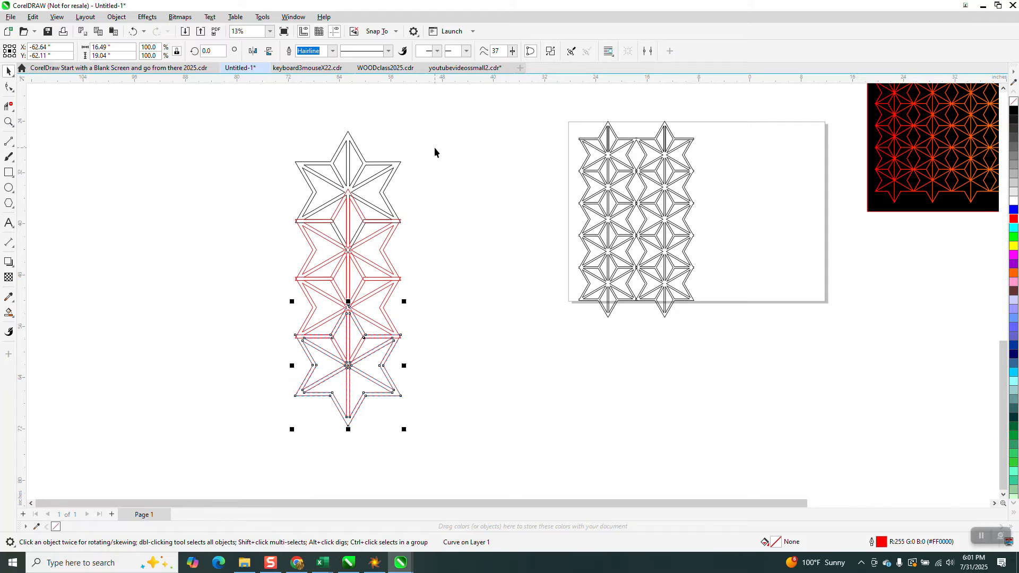
{"action": "key", "text": "KP_Add"}
{"action": "key", "text": "Down"}
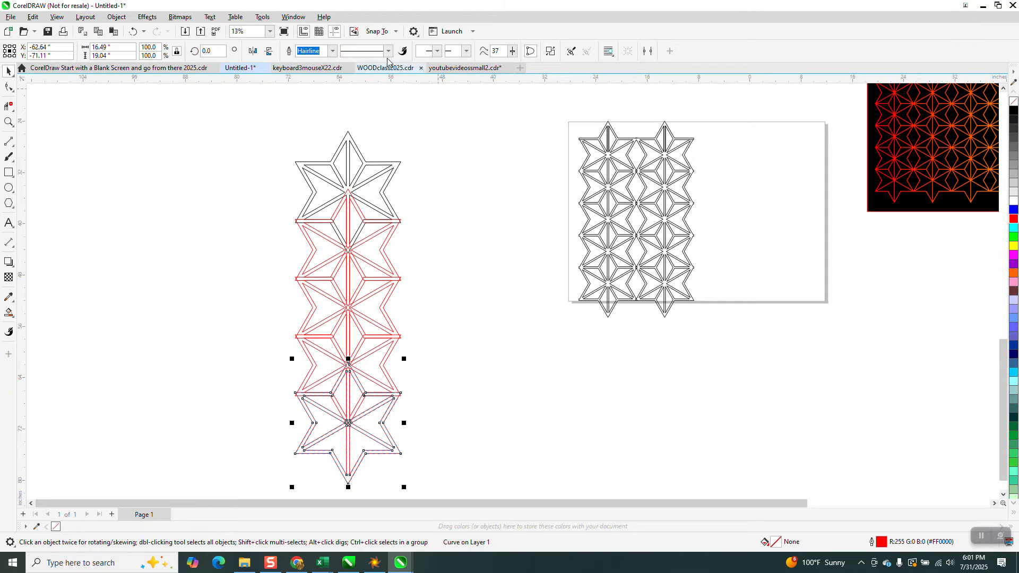
- Duplicate the black star at the head of the column and move the copy down five 9-inch increments to the column's lower end
{"action": "left_click", "coordinate": [423, 171]}
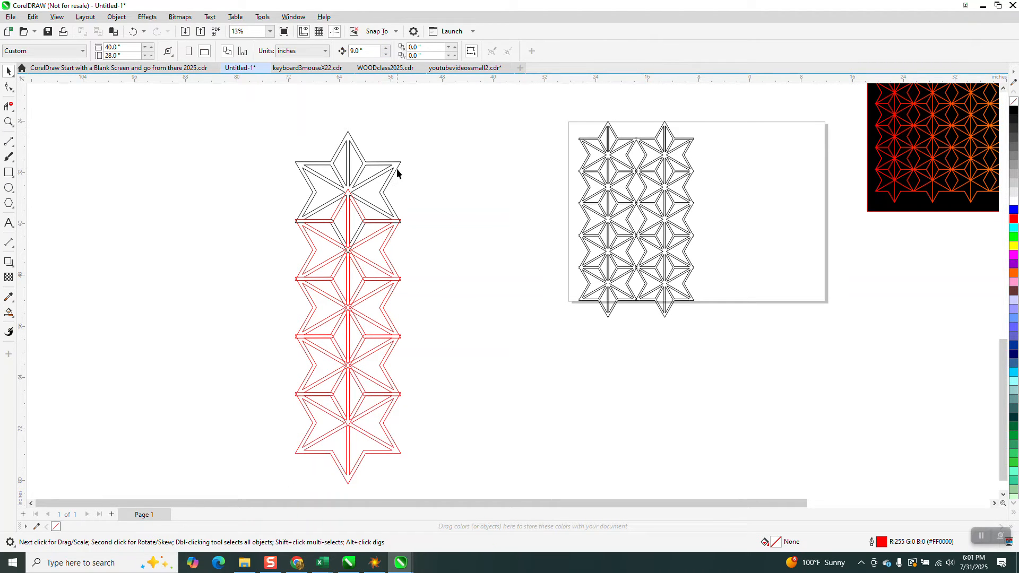
{"action": "left_click", "coordinate": [394, 167]}
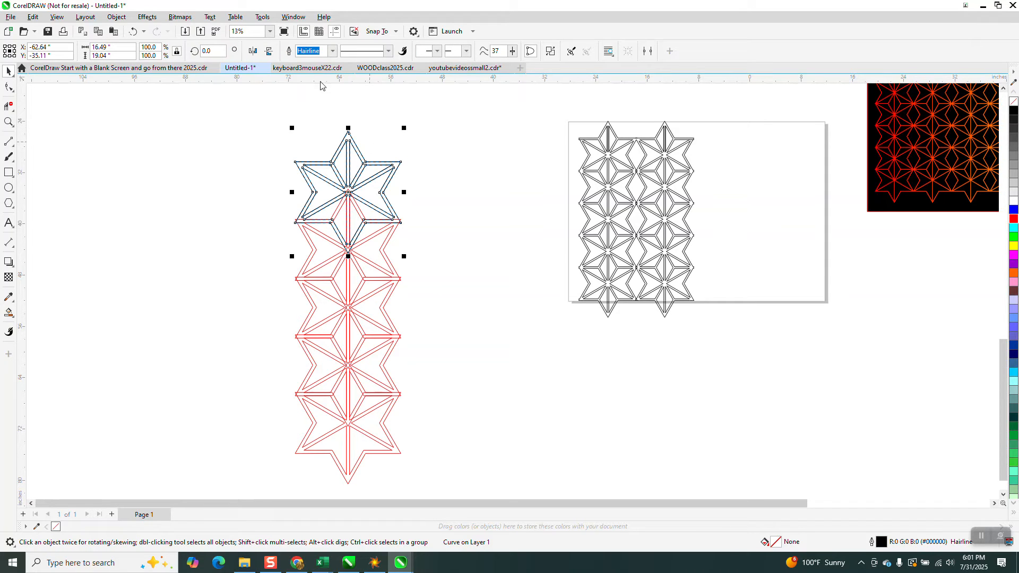
{"action": "left_click", "coordinate": [270, 51]}
{"action": "key", "text": "Down"}
{"action": "key", "text": "Down"}
{"action": "key", "text": "Down"}
{"action": "key", "text": "Down"}
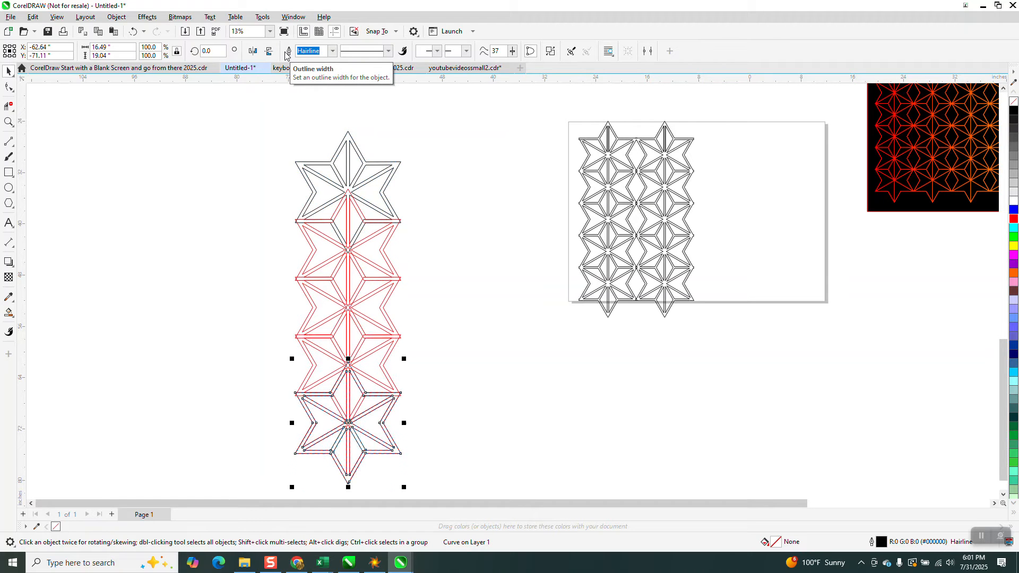
{"action": "key", "text": "Down"}
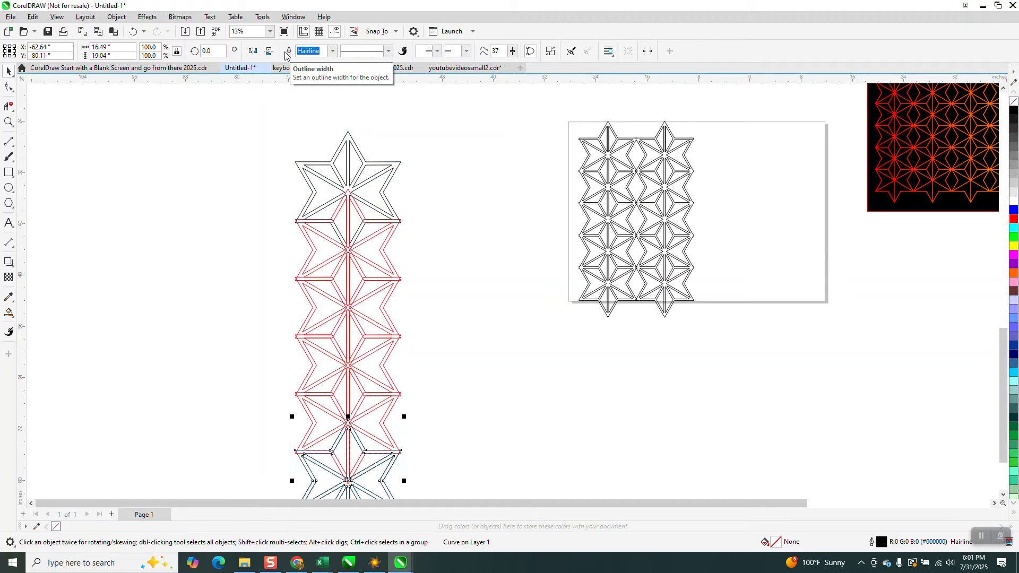
- Select all six stars of the column and weld them into a single shape
{"action": "left_click", "coordinate": [296, 90]}
{"action": "scroll", "coordinate": [293, 106], "scroll_direction": "down", "scroll_amount": 2}
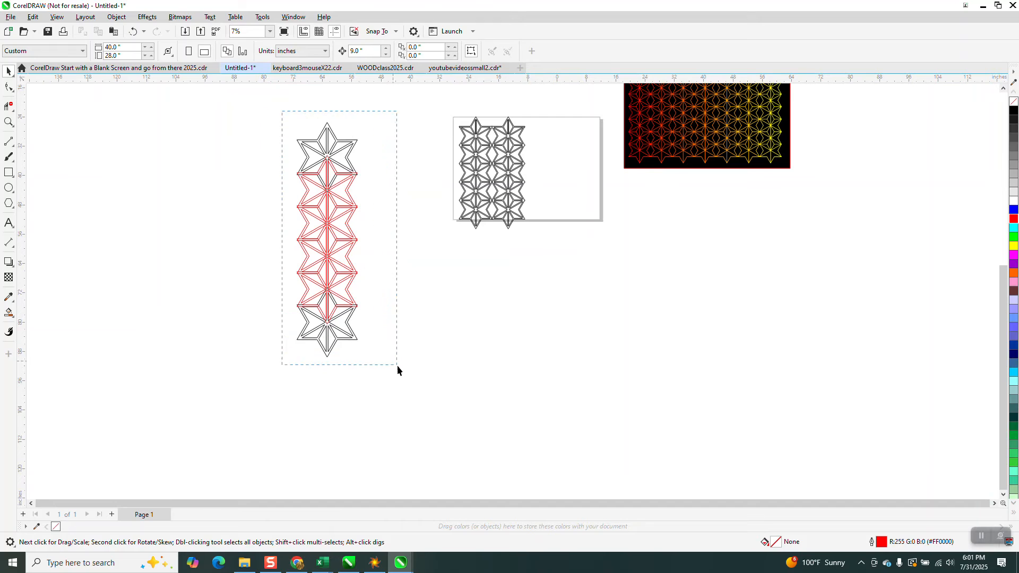
{"action": "left_click_drag", "start_coordinate": [397, 365], "coordinate": [398, 366]}
{"action": "left_click", "coordinate": [313, 52]}
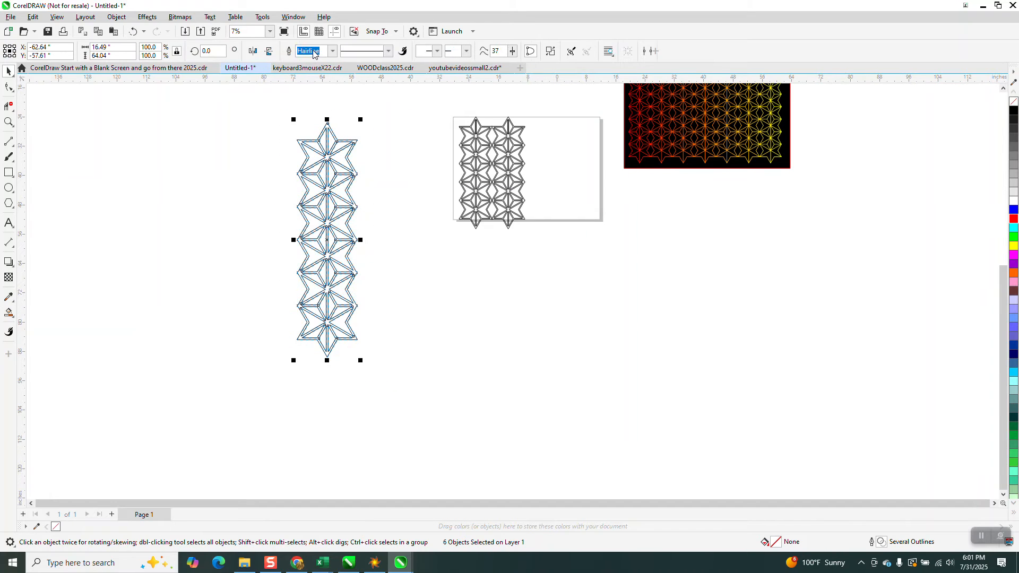
{"action": "key", "text": "ctrl+l"}
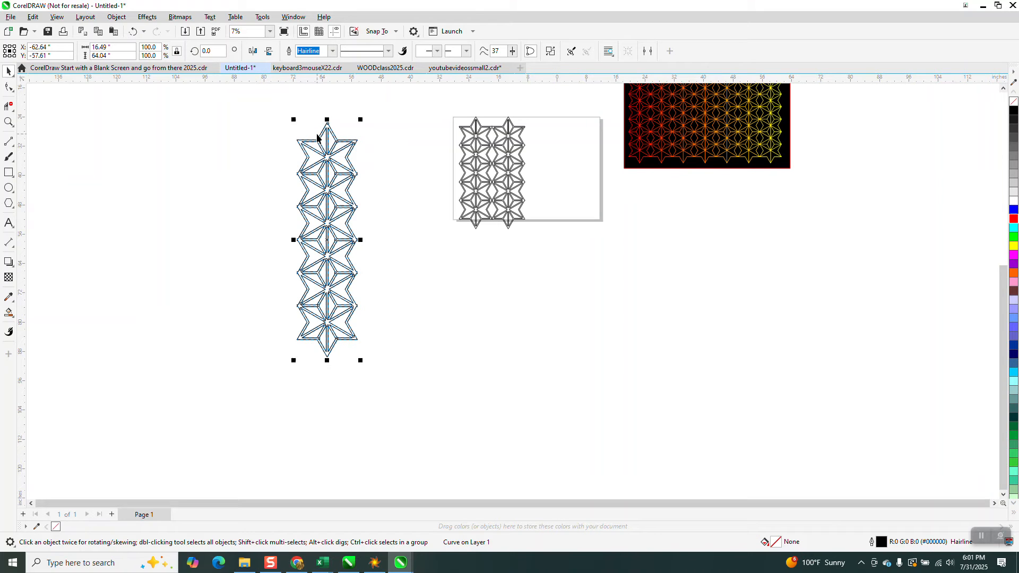
- Place a copy of the welded column about 15.83 inches to its right, with the adjoining star points overlapping
{"action": "left_click_drag", "start_coordinate": [317, 137], "coordinate": [361, 144]}
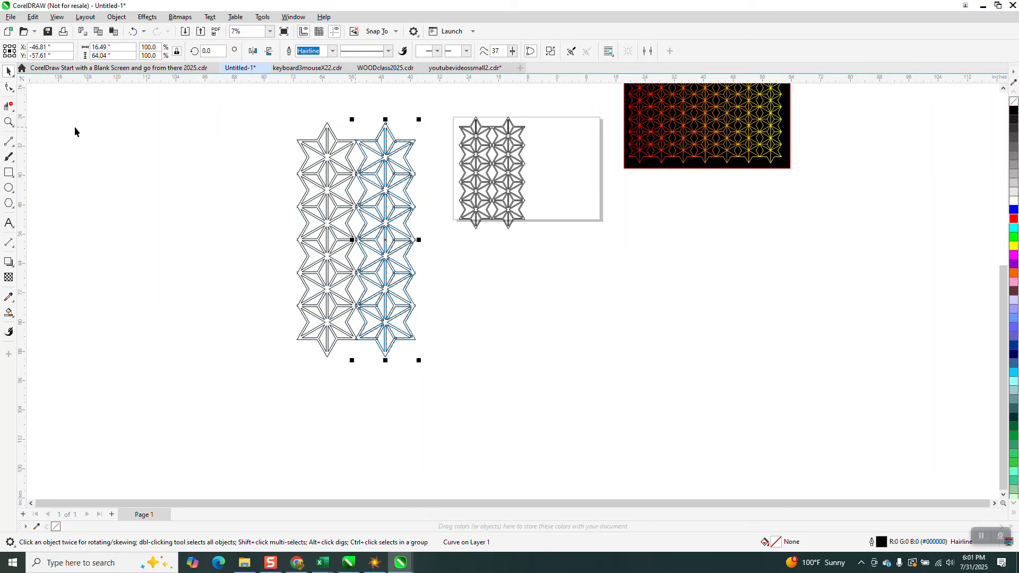
{"action": "left_click", "coordinate": [9, 122]}
{"action": "left_click_drag", "start_coordinate": [316, 121], "coordinate": [375, 159]}
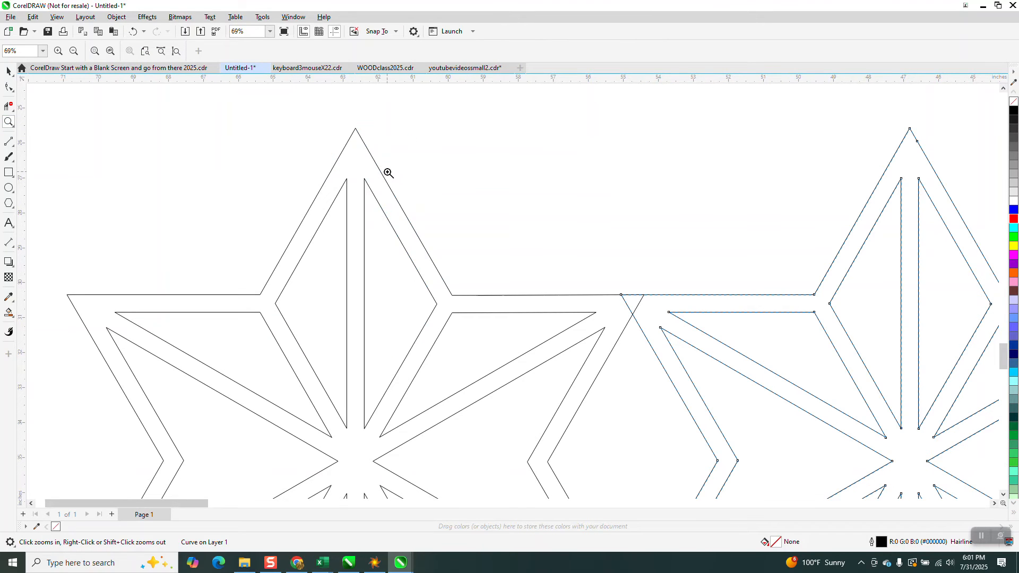
{"action": "scroll", "coordinate": [197, 155], "scroll_direction": "down", "scroll_amount": 4}
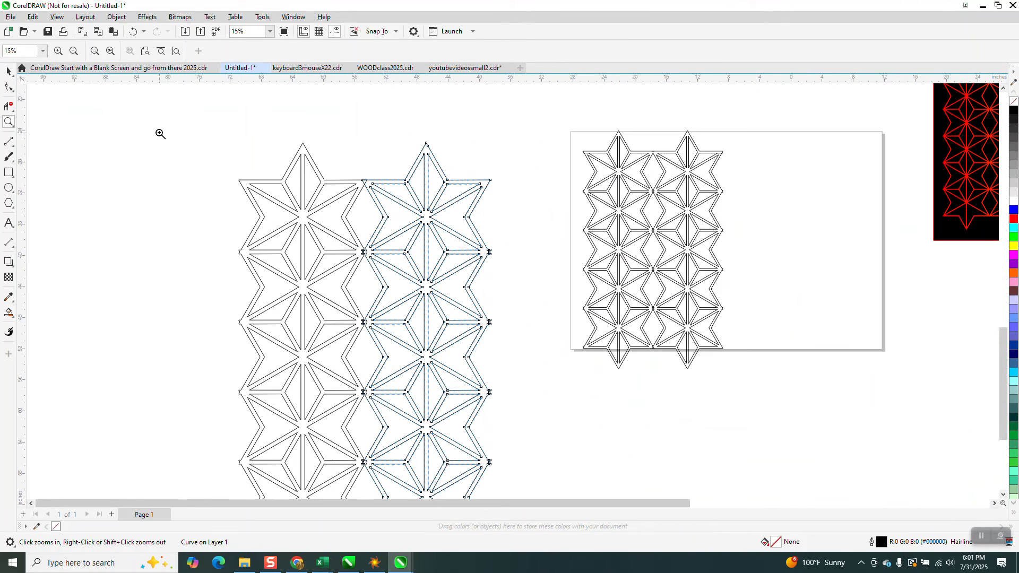
- Measure the horizontal distance between the uppermost star tips of the two columns with a dimension line
{"action": "left_click", "coordinate": [15, 248]}
{"action": "left_click", "coordinate": [40, 241]}
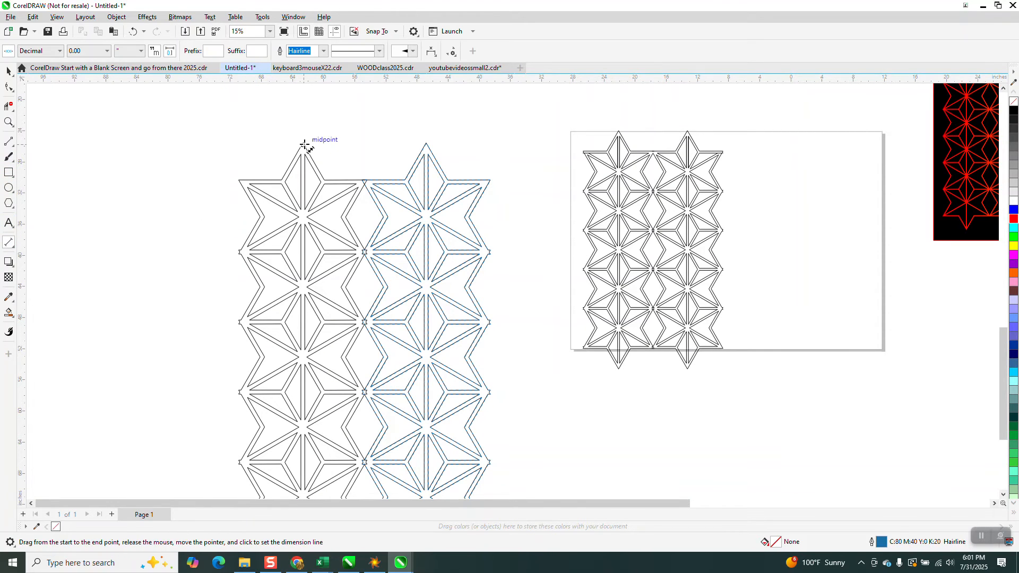
{"action": "left_click_drag", "start_coordinate": [304, 145], "coordinate": [423, 141]}
{"action": "left_click", "coordinate": [423, 141]}
{"action": "left_click", "coordinate": [8, 121]}
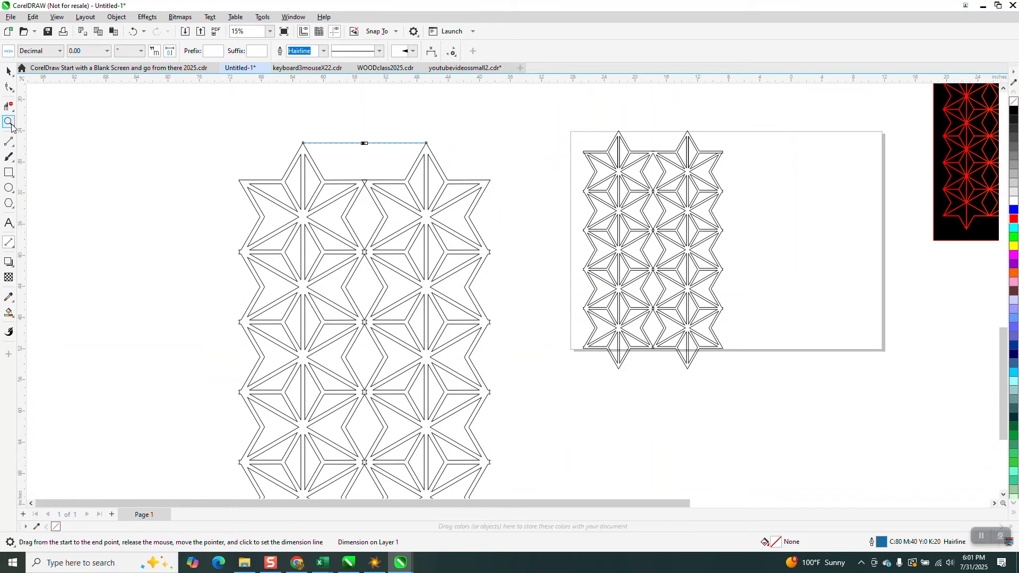
{"action": "left_click_drag", "start_coordinate": [352, 136], "coordinate": [409, 164]}
{"action": "scroll", "coordinate": [313, 194], "scroll_direction": "down", "scroll_amount": 1}
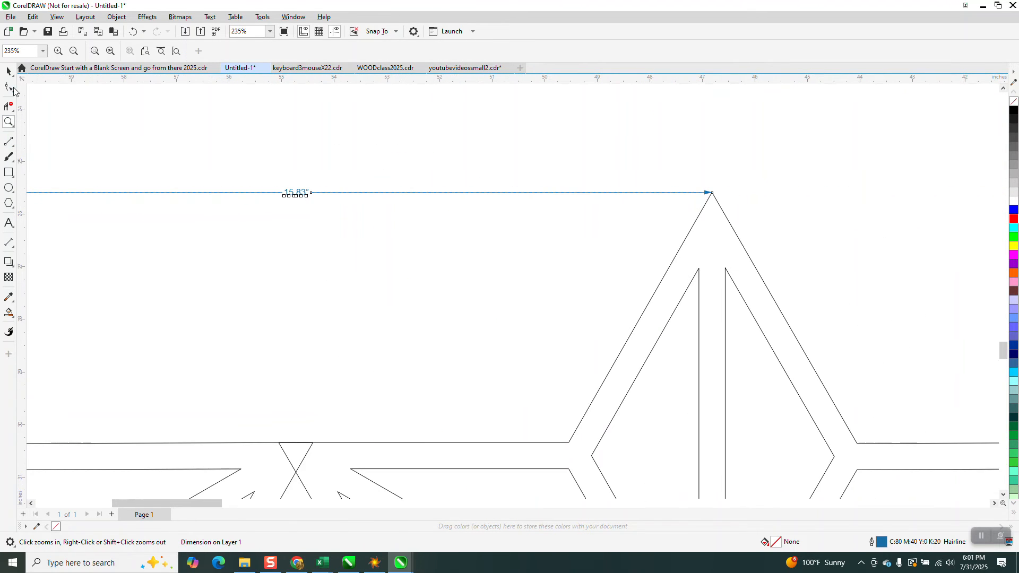
{"action": "left_click", "coordinate": [273, 162]}
{"action": "scroll", "coordinate": [189, 116], "scroll_direction": "down", "scroll_amount": 1}
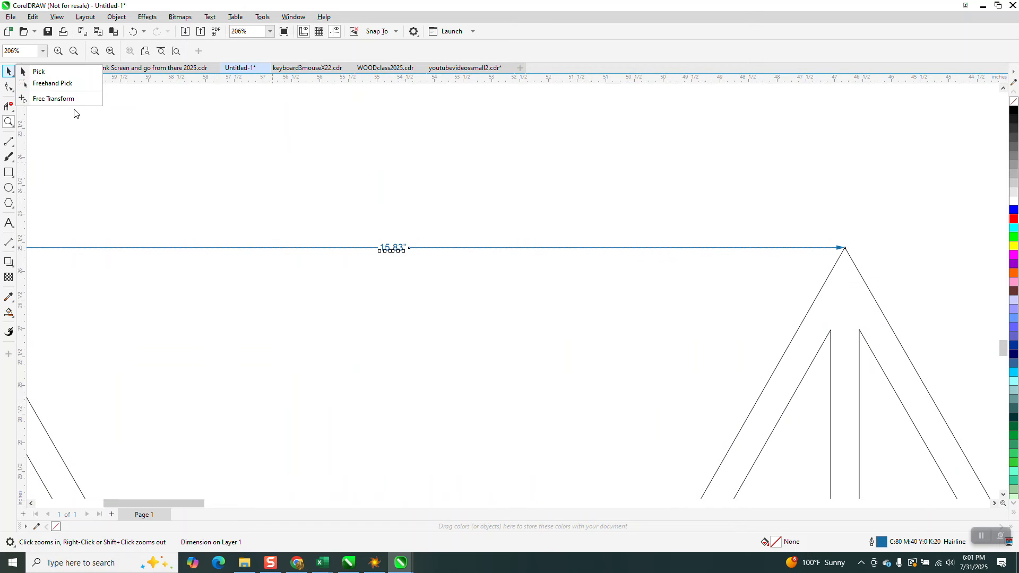
- Delete the dimension line between the two columns' upper tips
{"action": "left_click", "coordinate": [13, 73]}
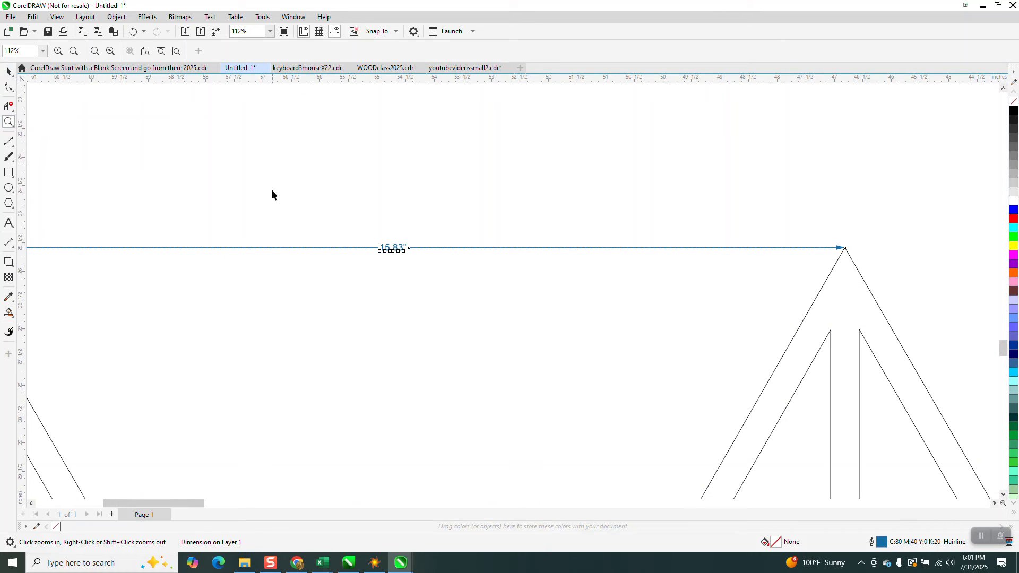
{"action": "left_click", "coordinate": [368, 252]}
{"action": "key", "text": "Delete"}
{"action": "scroll", "coordinate": [366, 255], "scroll_direction": "down", "scroll_amount": 1}
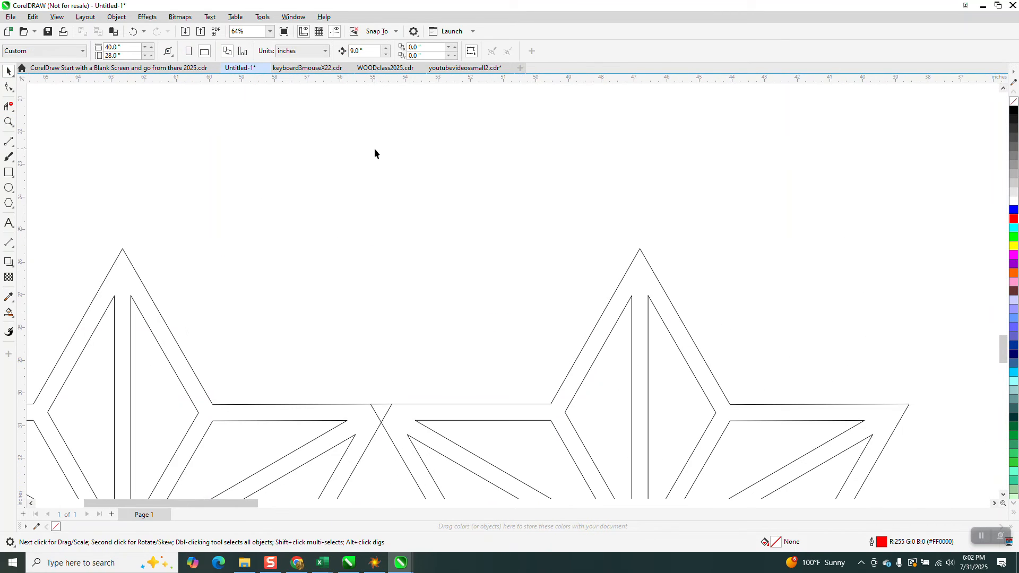
- Set the document's nudge distance to 15.83 inches
{"action": "left_click", "coordinate": [364, 51]}
{"action": "type", "text": "15.83"}
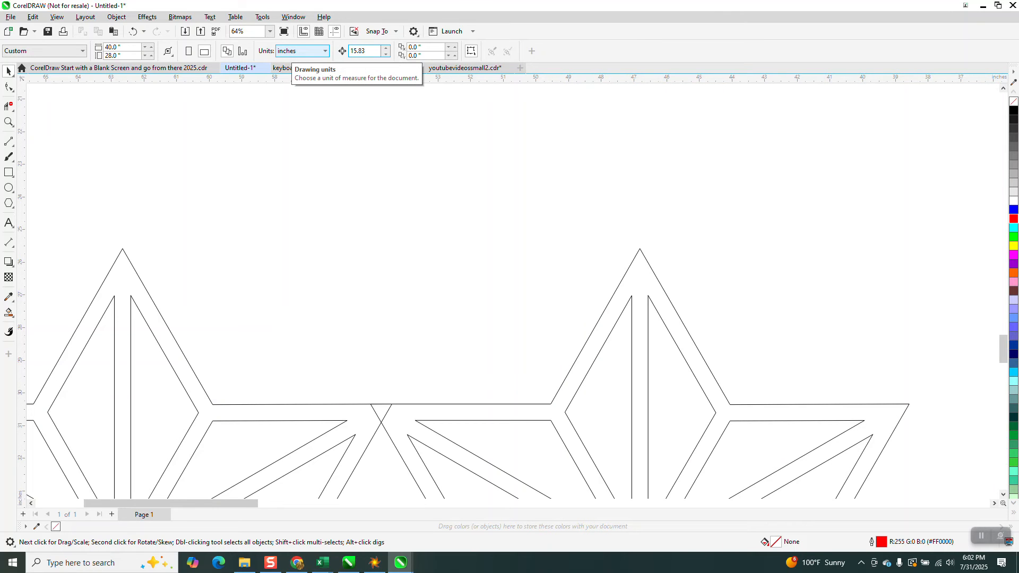
{"action": "key", "text": "Return"}
- Add three copies of the left column, each 15.83 inches further left, to make a five-column lattice
{"action": "scroll", "coordinate": [448, 161], "scroll_direction": "down", "scroll_amount": 2}
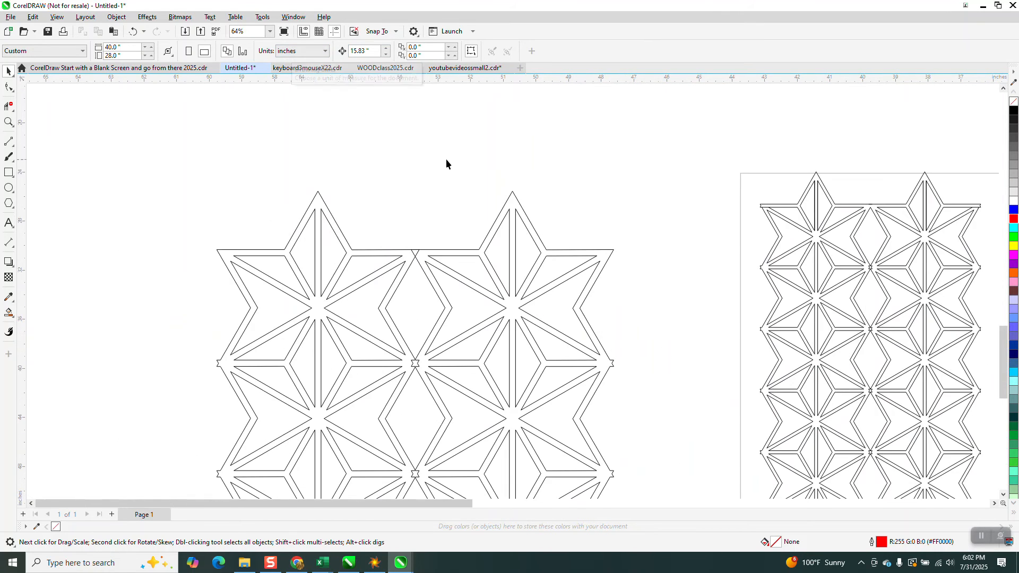
{"action": "left_click", "coordinate": [393, 259]}
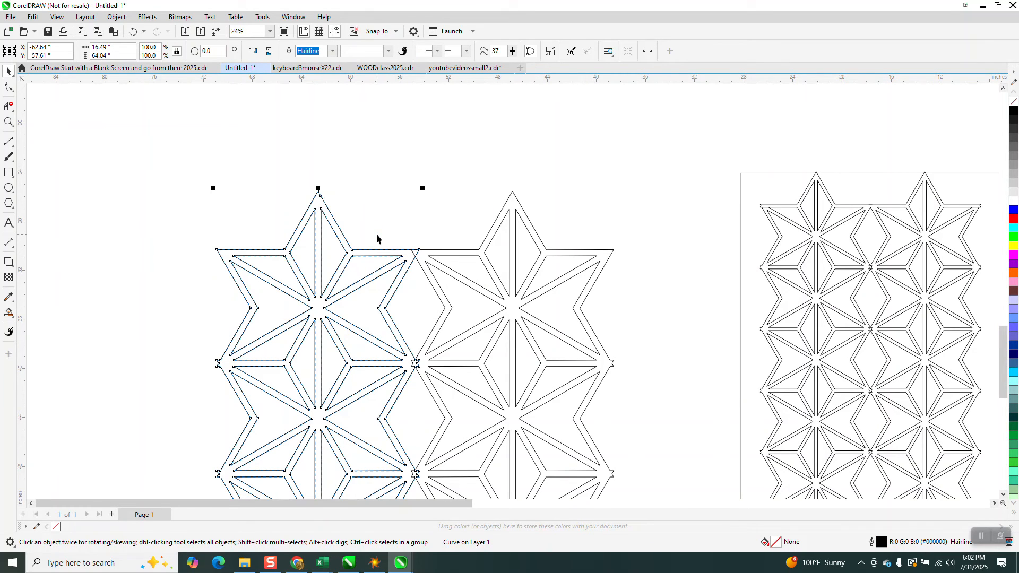
{"action": "key", "text": "ctrl+d"}
{"action": "key", "text": "ctrl+d"}
{"action": "key", "text": "ctrl+d"}
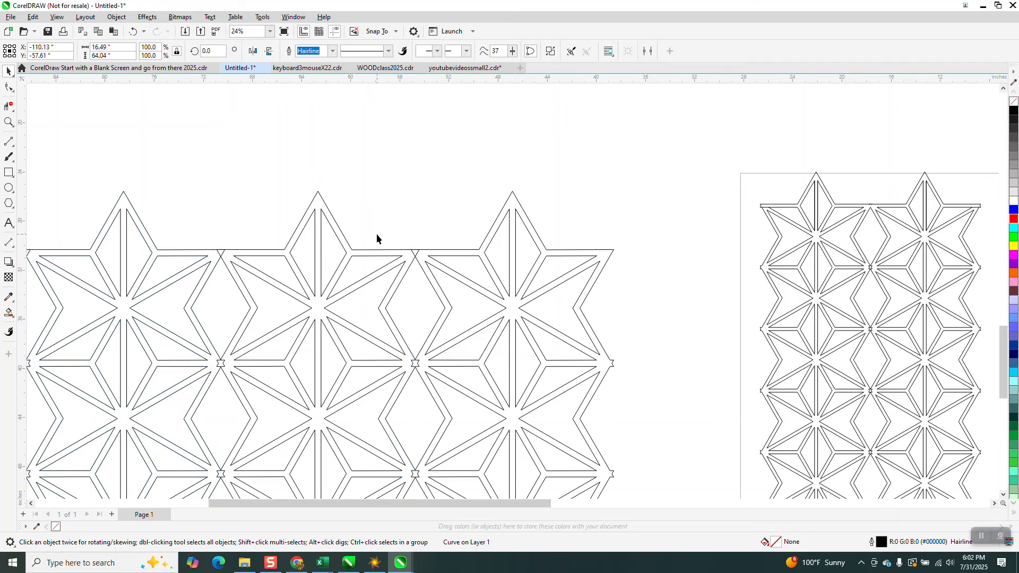
- Select all five columns and weld them into one continuous lattice shape
{"action": "scroll", "coordinate": [398, 245], "scroll_direction": "down", "scroll_amount": 2}
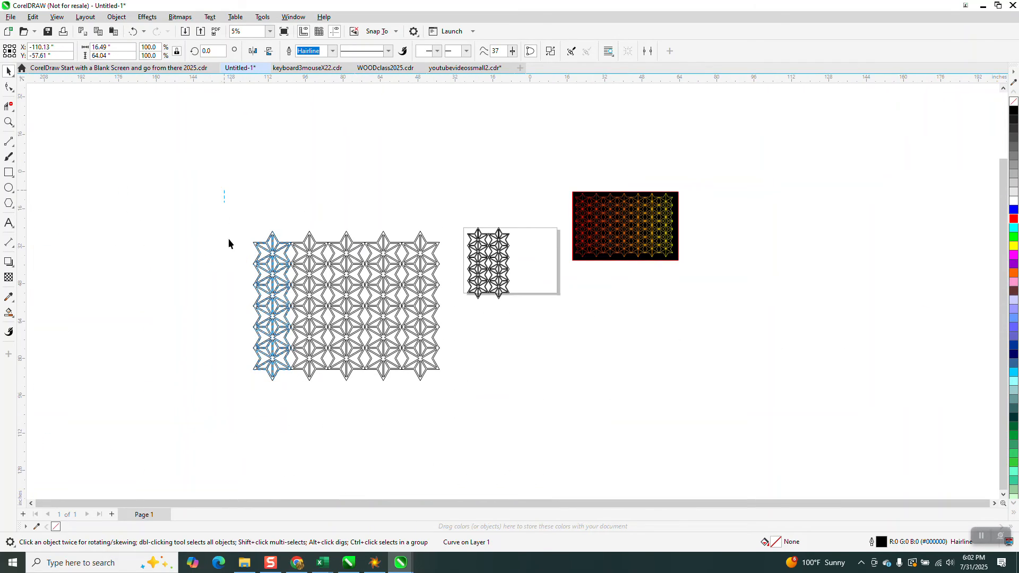
{"action": "left_click_drag", "start_coordinate": [223, 191], "coordinate": [452, 383]}
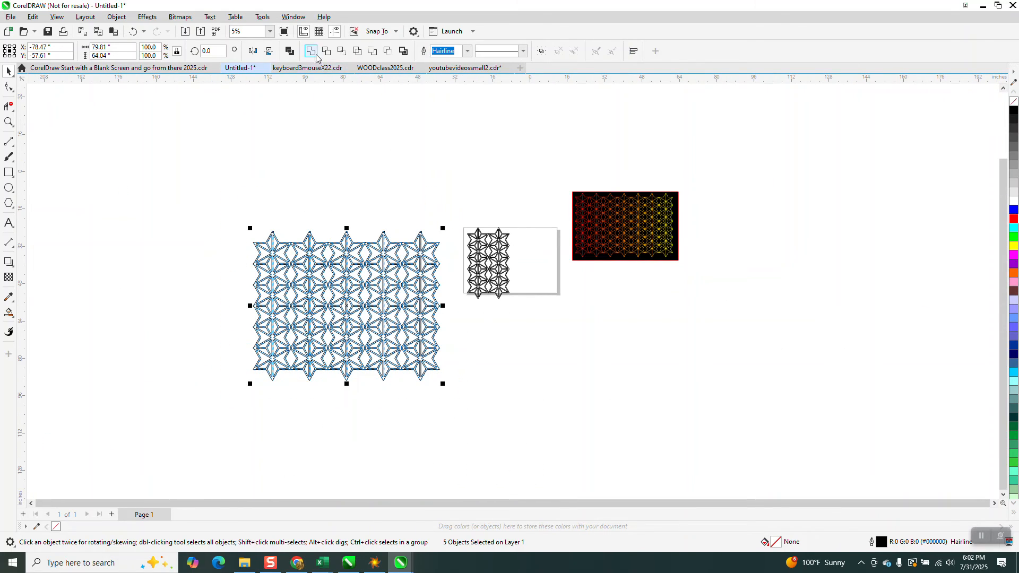
{"action": "left_click", "coordinate": [312, 52]}
- Use Smart Fill with a red fill and no outline to create a solid red copy of the welded five-column lattice
{"action": "left_click", "coordinate": [9, 123]}
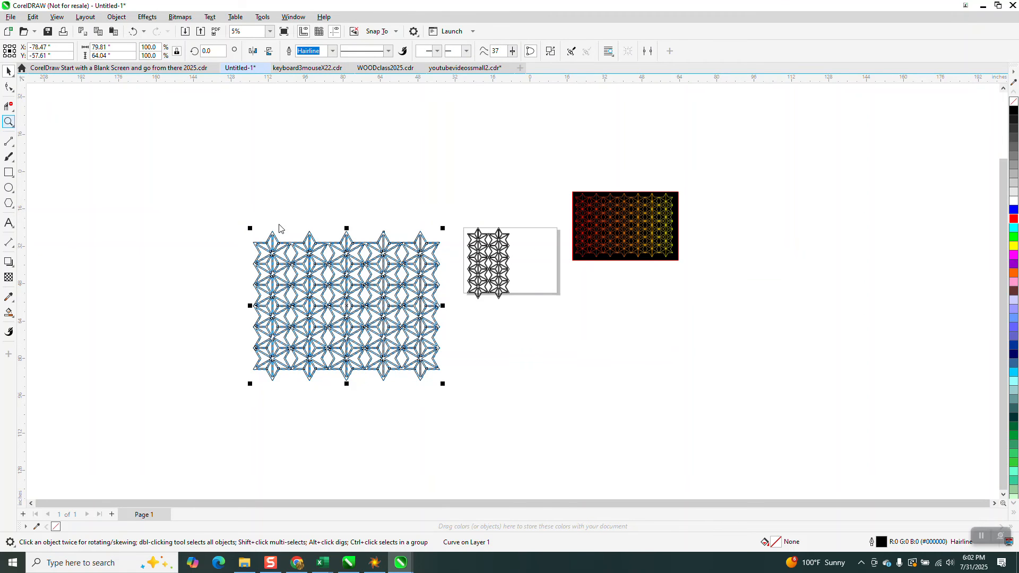
{"action": "left_click_drag", "start_coordinate": [257, 232], "coordinate": [308, 287]}
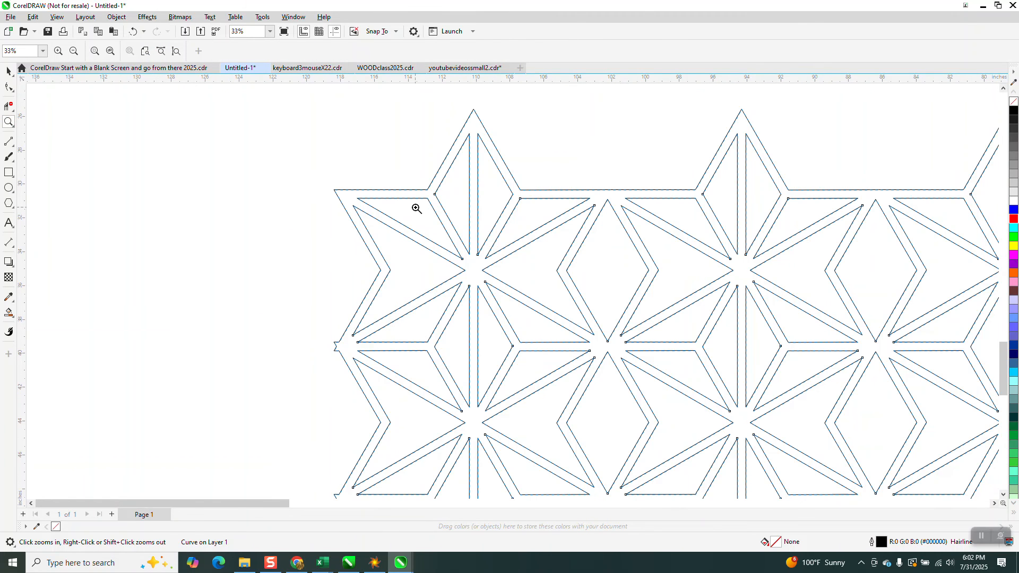
{"action": "scroll", "coordinate": [417, 209], "scroll_direction": "down", "scroll_amount": 1}
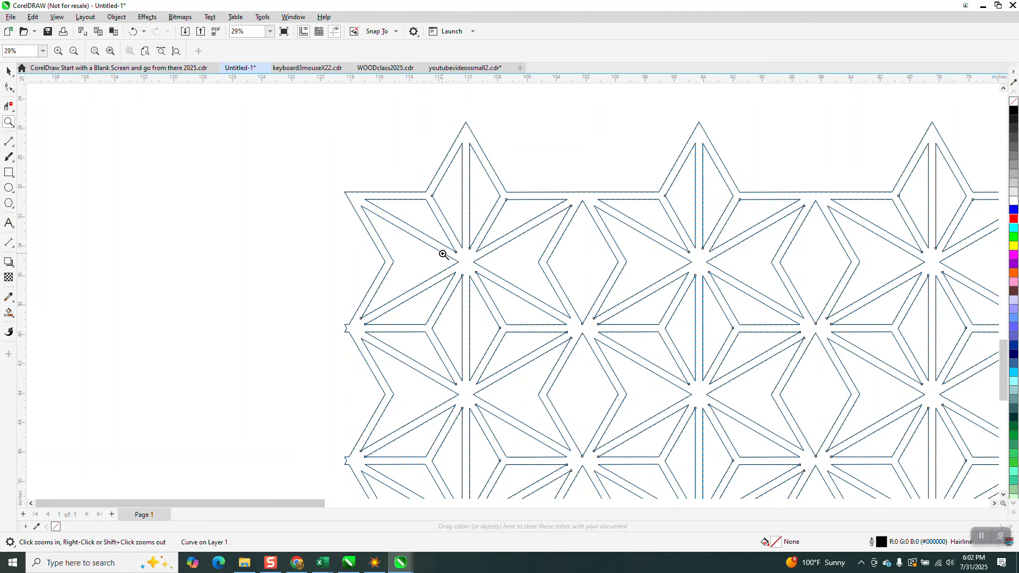
{"action": "left_click", "coordinate": [15, 321]}
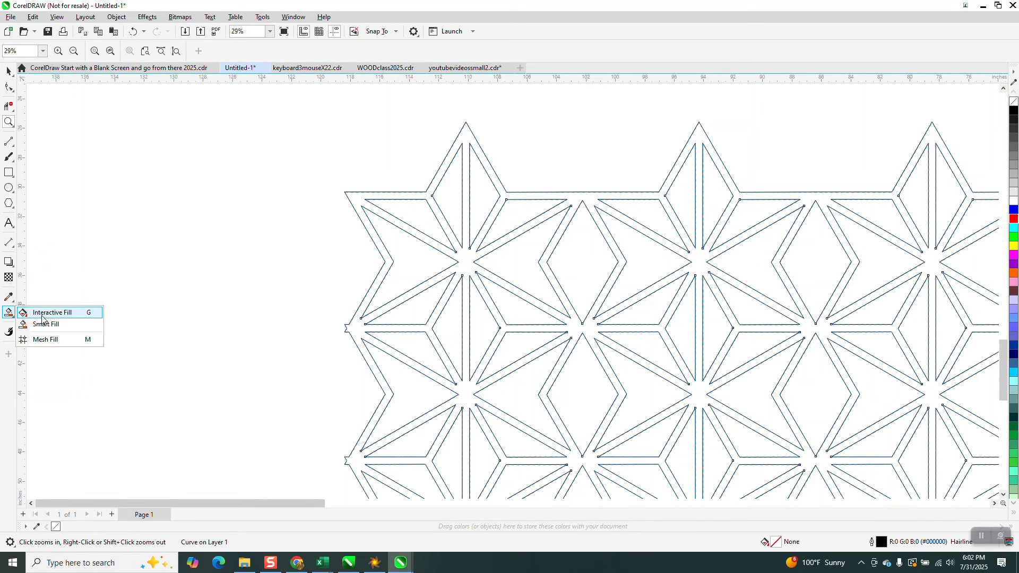
{"action": "left_click", "coordinate": [53, 326]}
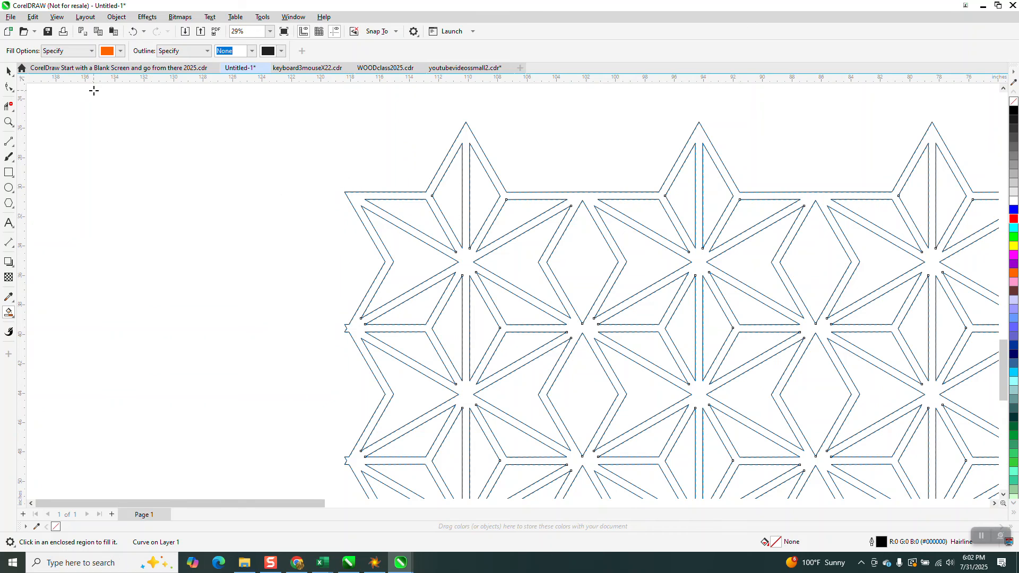
{"action": "left_click", "coordinate": [120, 51]}
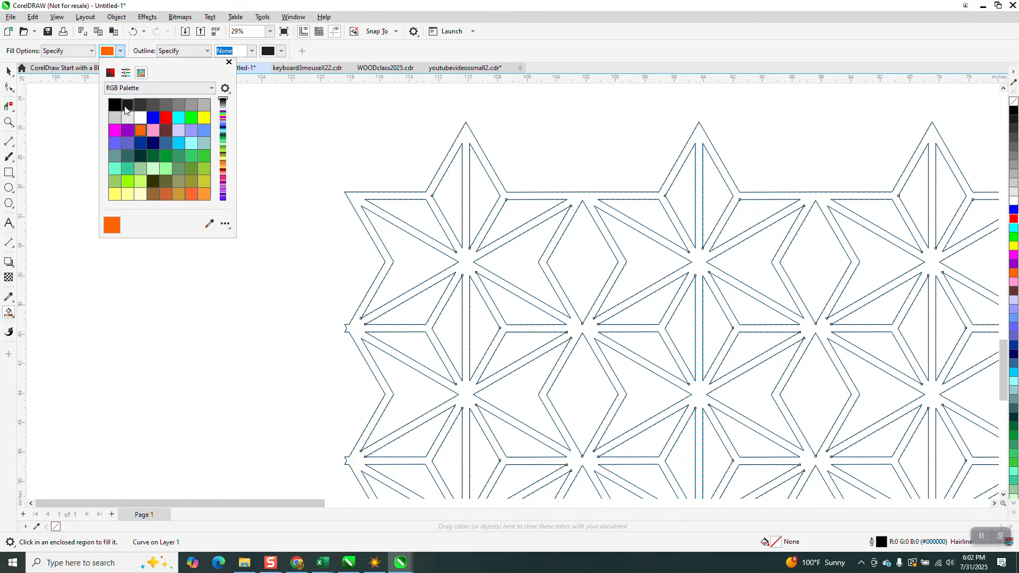
{"action": "left_click", "coordinate": [164, 117]}
{"action": "left_click", "coordinate": [427, 196]}
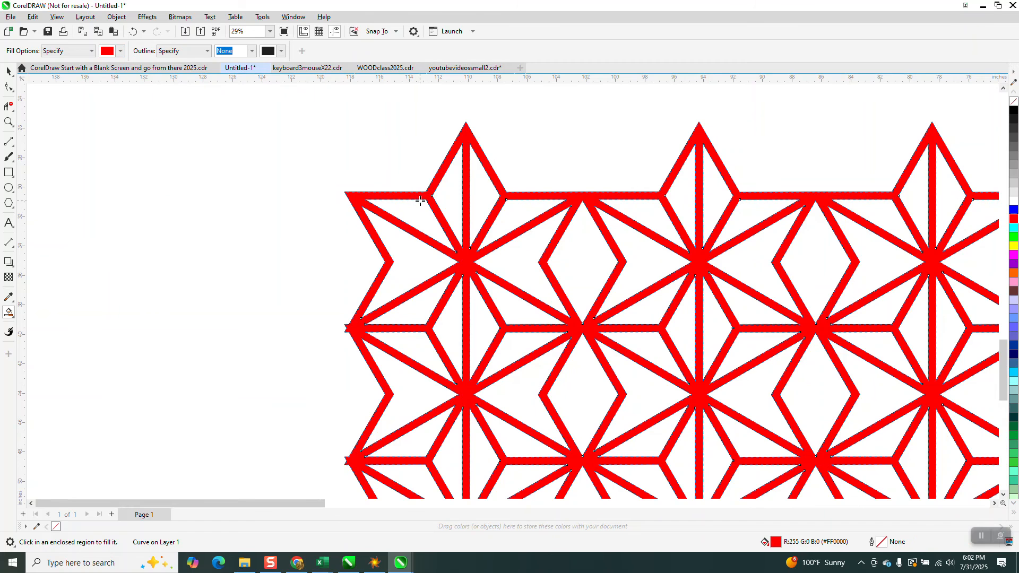
- Nudge the red lattice about 95 inches left so it stands clear of the outlined lattice, and deselect it
{"action": "scroll", "coordinate": [427, 198], "scroll_direction": "down", "scroll_amount": 3}
{"action": "scroll", "coordinate": [366, 204], "scroll_direction": "down", "scroll_amount": 1}
{"action": "key", "text": "Left"}
{"action": "key", "text": "Left"}
{"action": "key", "text": "Left"}
{"action": "key", "text": "Left"}
{"action": "key", "text": "Left"}
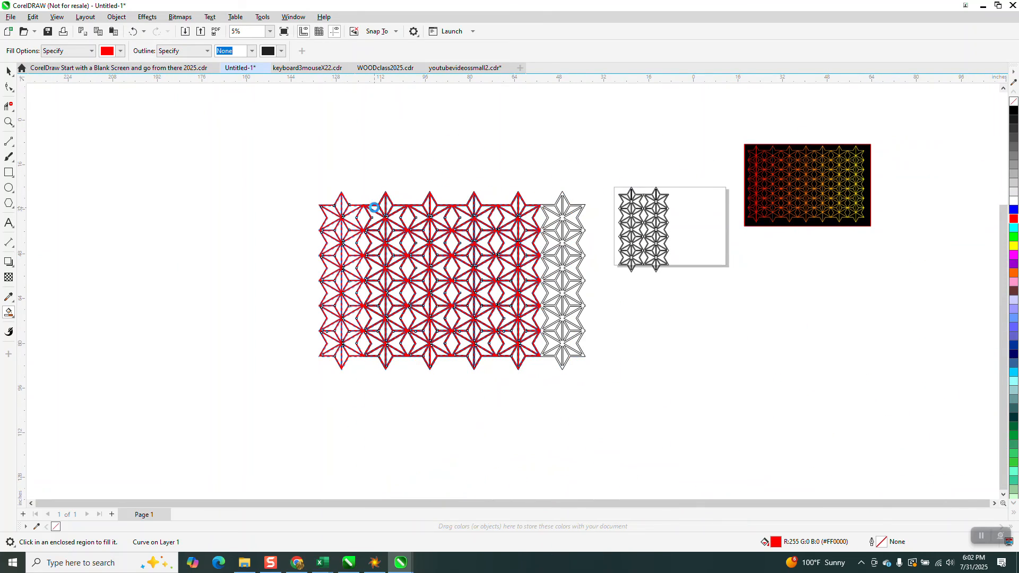
{"action": "key", "text": "Left"}
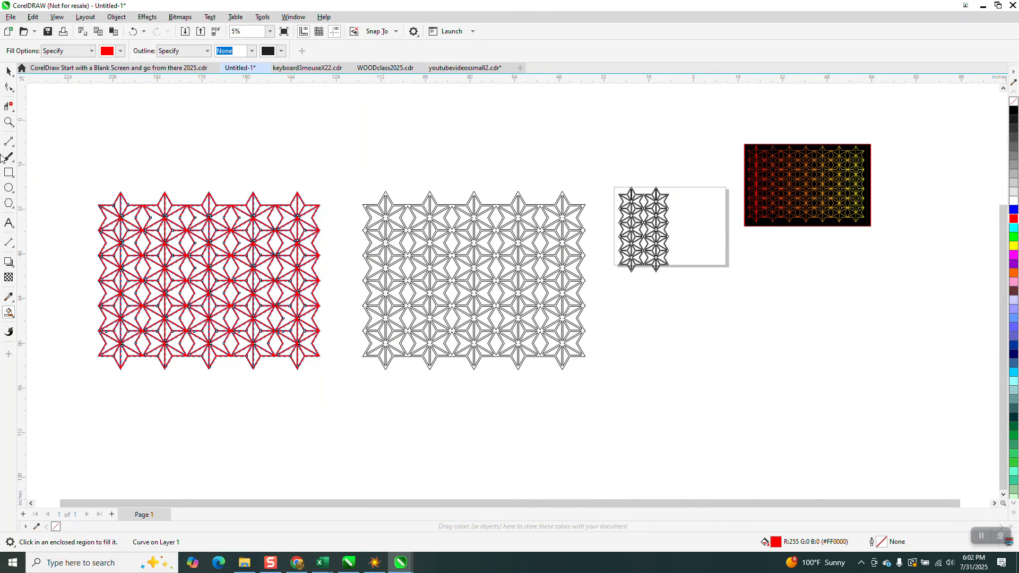
{"action": "left_click", "coordinate": [8, 122]}
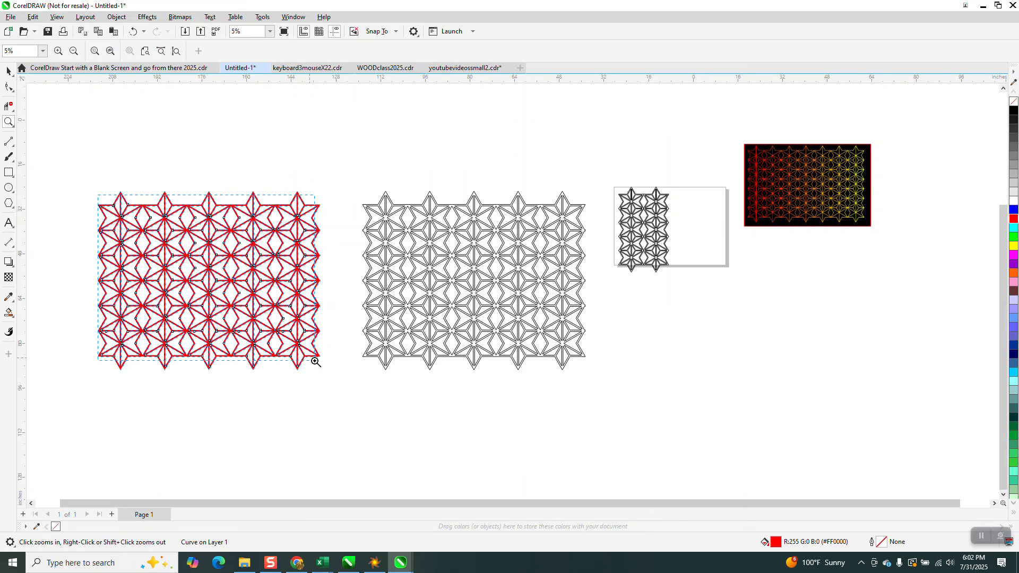
{"action": "key", "text": "shift+F2"}
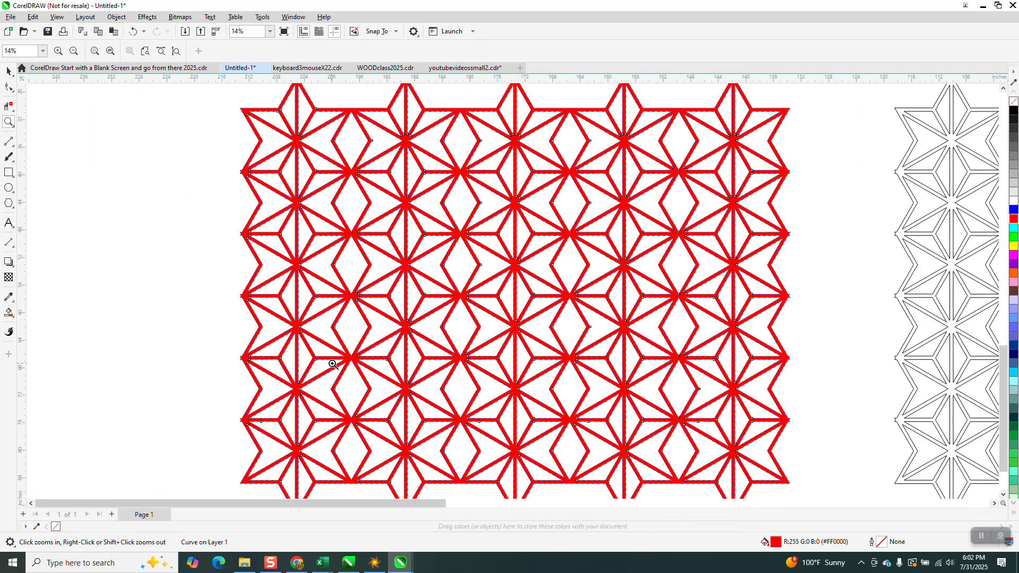
{"action": "left_click", "coordinate": [9, 72]}
{"action": "left_click", "coordinate": [148, 168]}
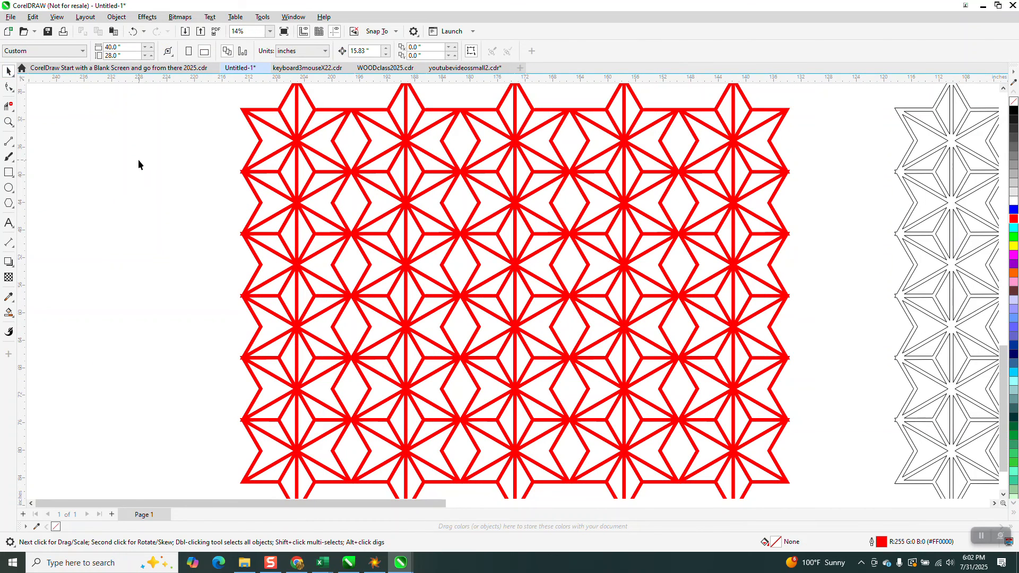